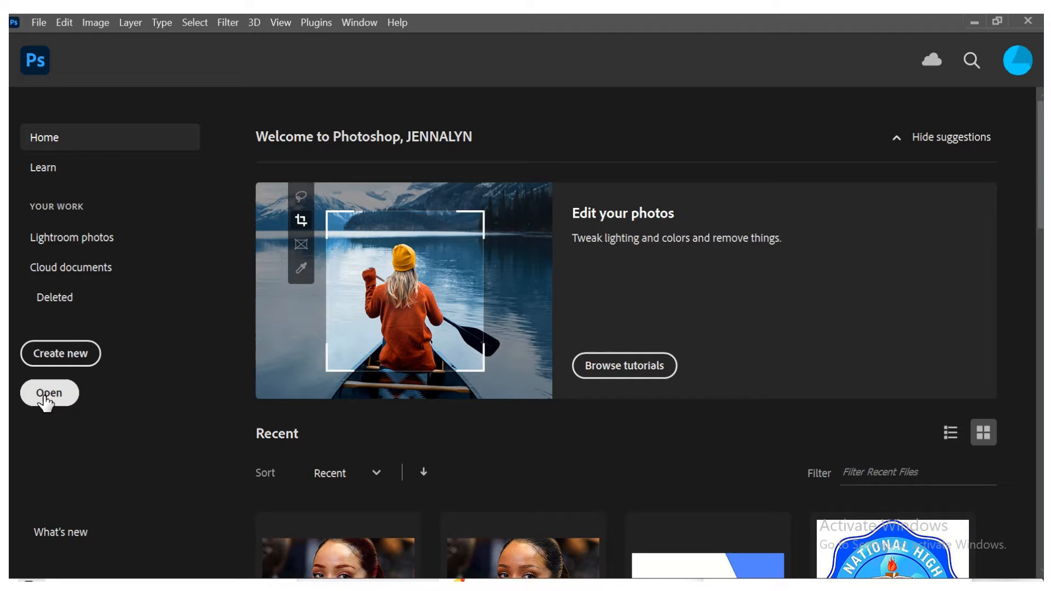
Open the image 036ss4a8_rihanabig_640x480_02_February_21 from the illustrator folder.
left_click(46, 401)
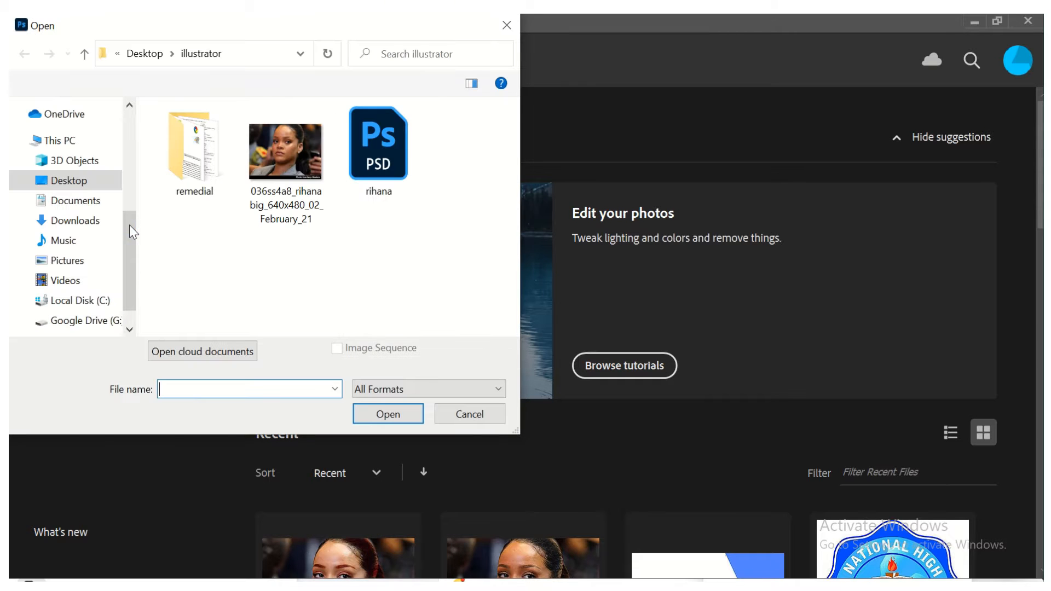
left_click(267, 153)
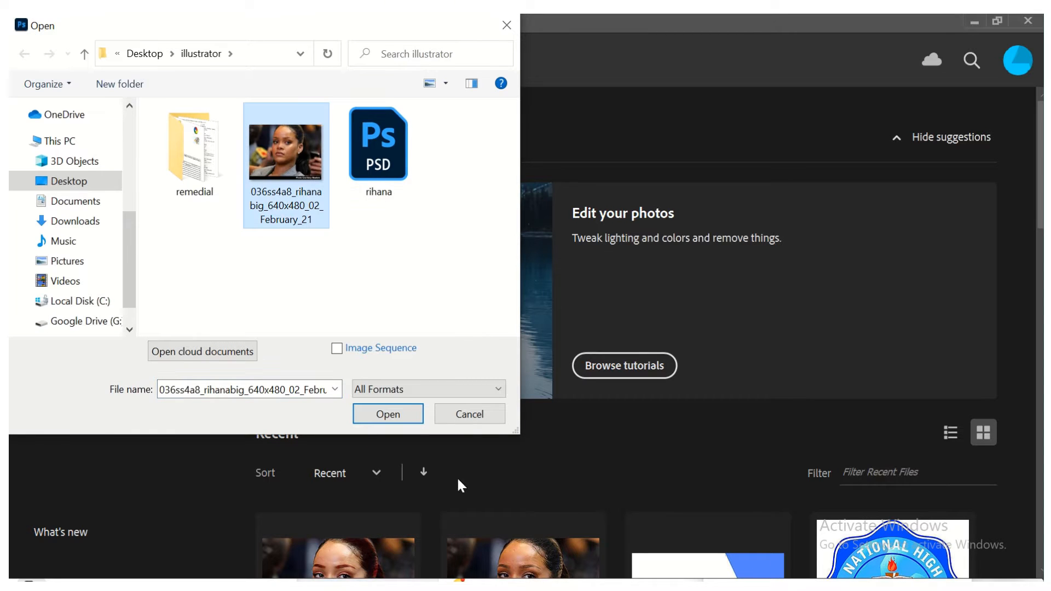
left_click(405, 418)
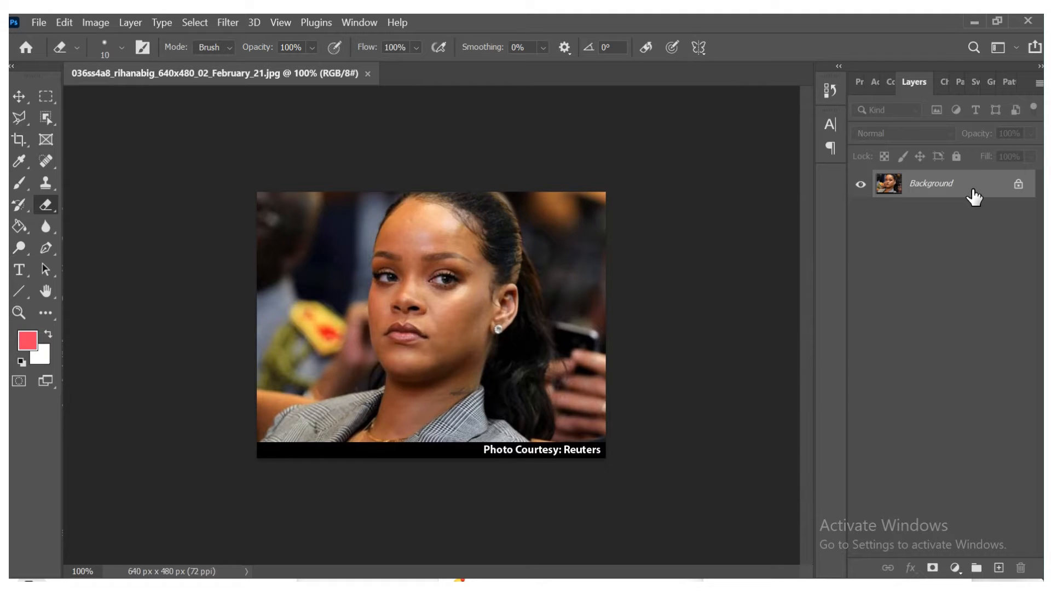
Duplicate the Background layer and desaturate the copy.
key("ctrl+j")
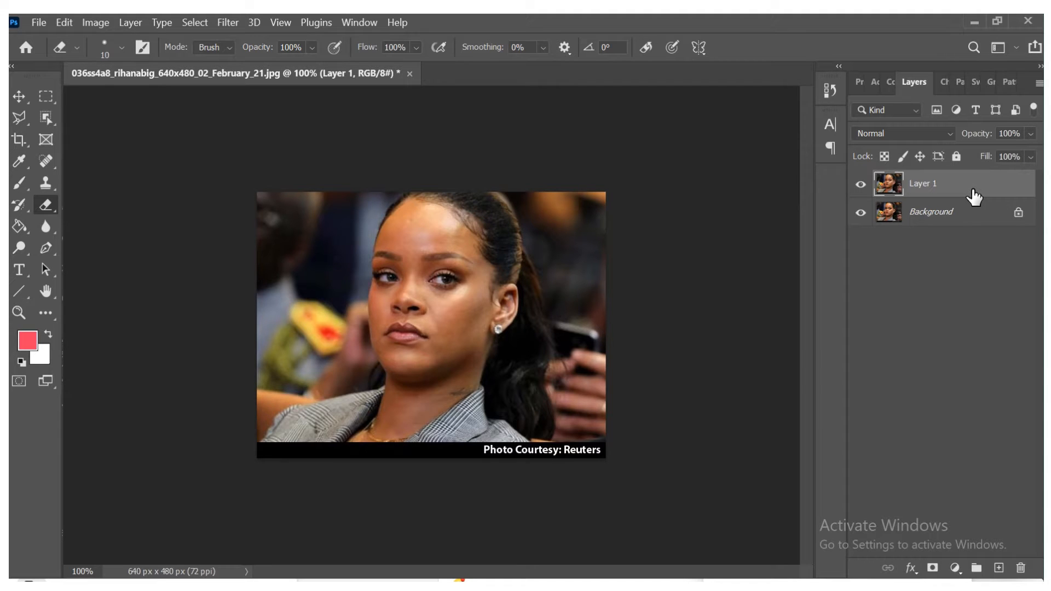
key("ctrl+shift+u")
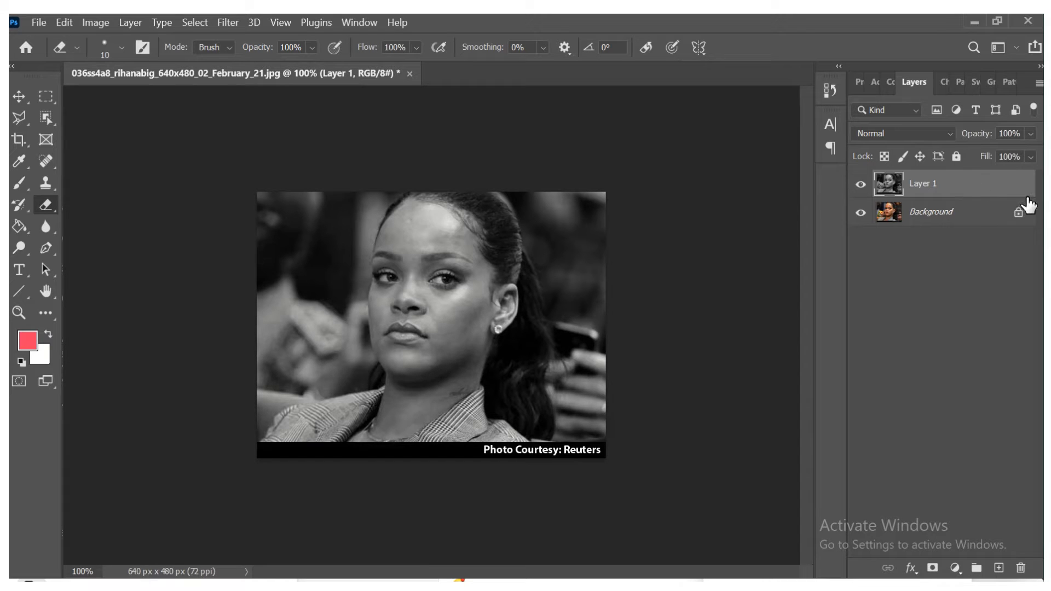
Set the desaturated layer's blend mode to Screen and add a Hide All layer mask to it.
left_click(951, 137)
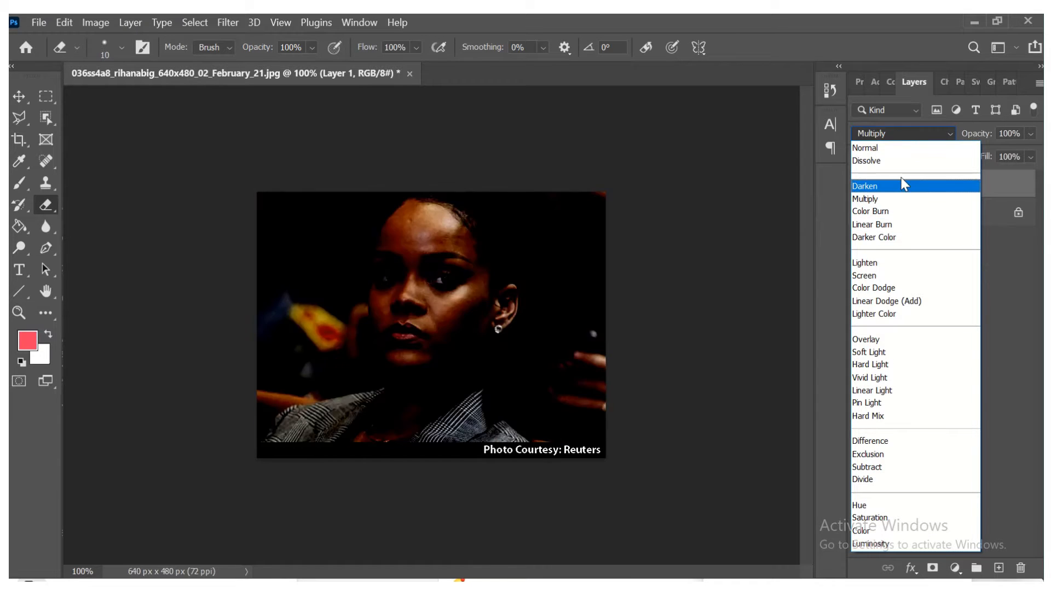
left_click(872, 277)
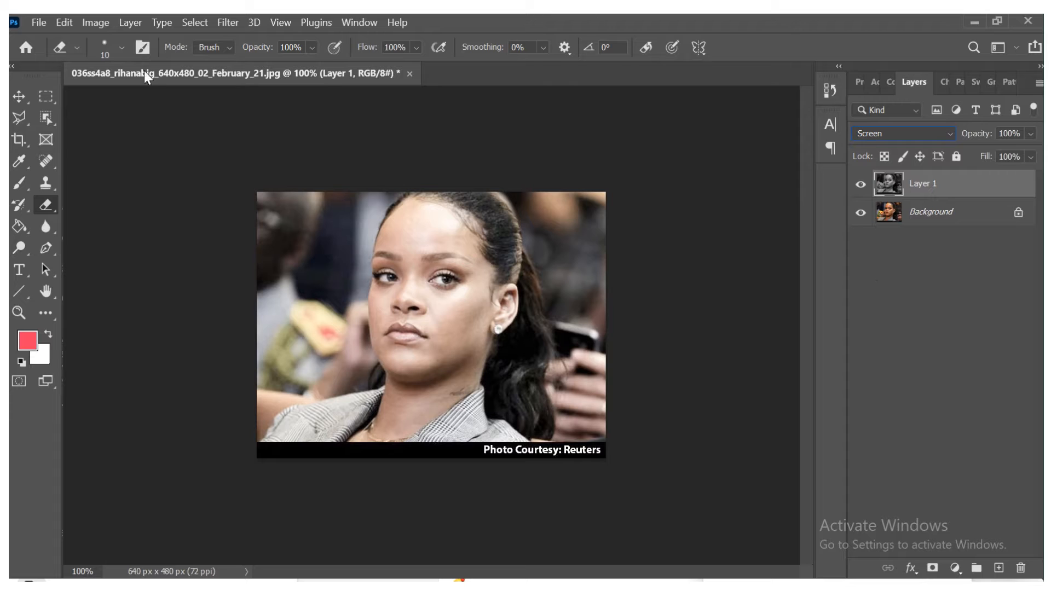
left_click(135, 30)
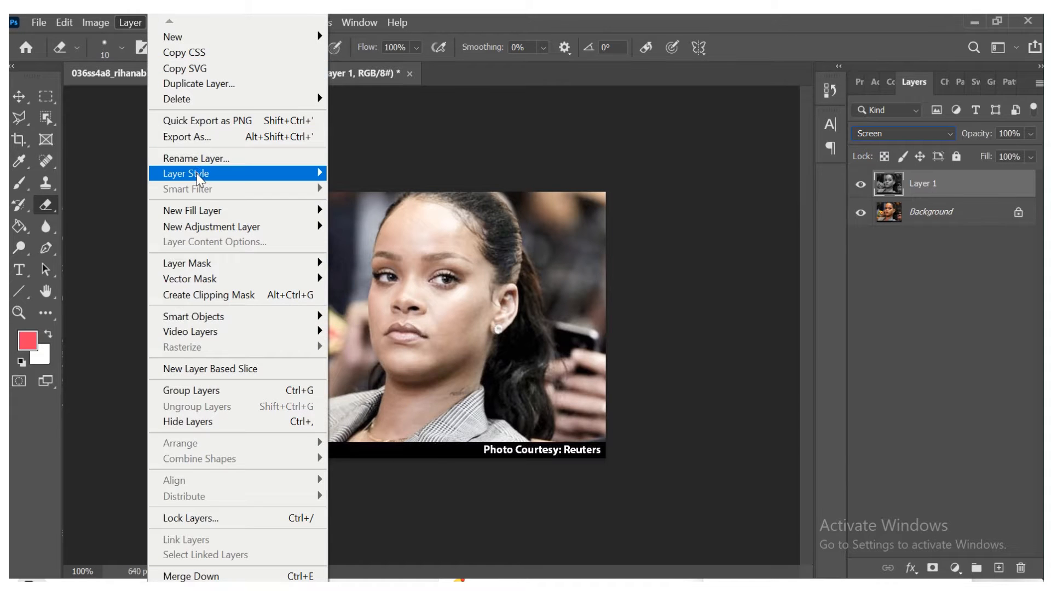
mouse_move(255, 263)
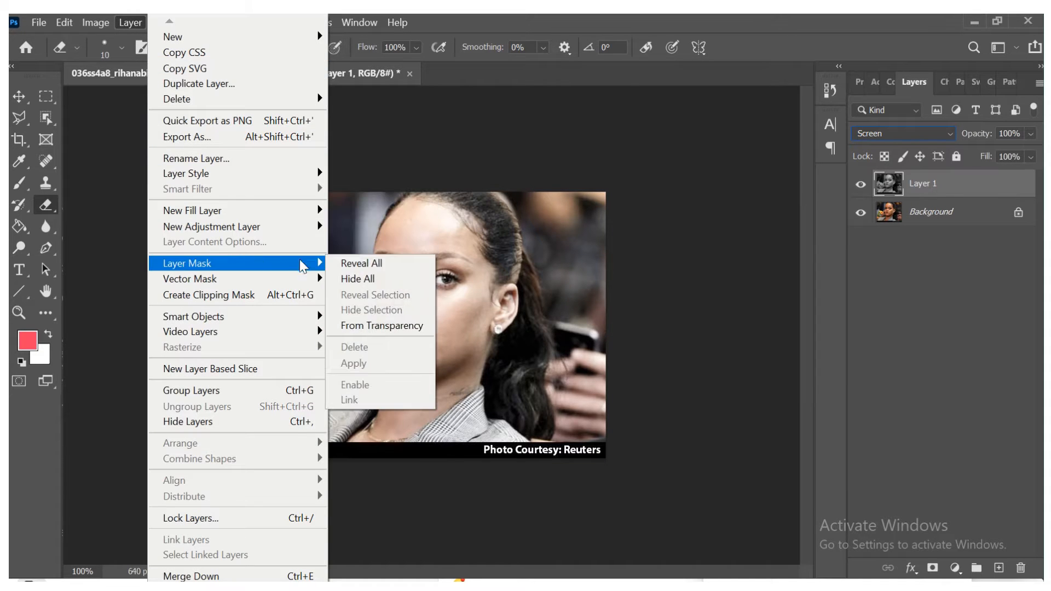
left_click(357, 279)
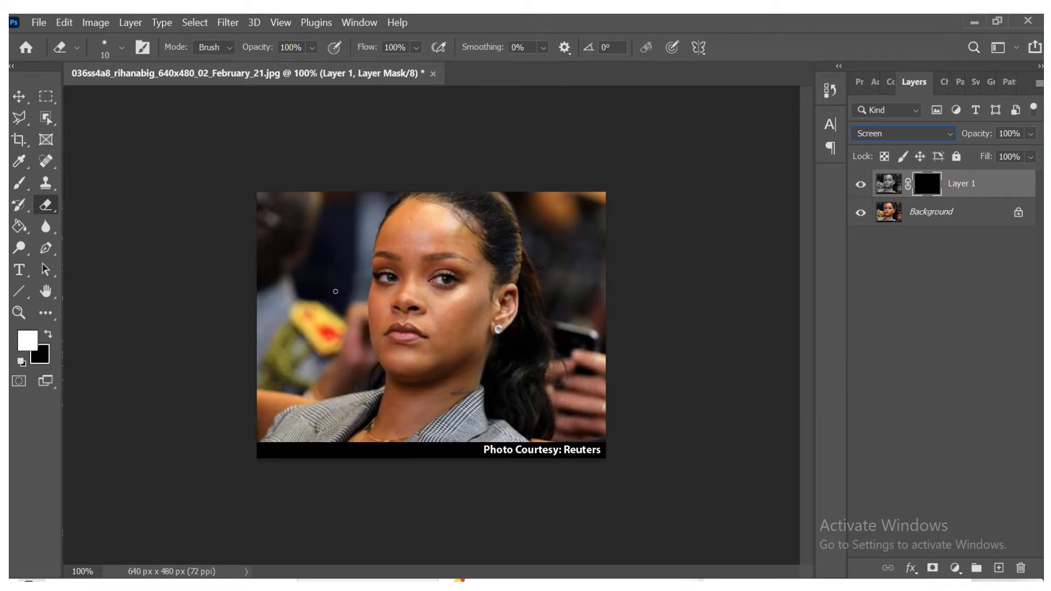
Choose the Brush tool with a soft round 10 px tip at 0% hardness.
left_click(26, 192)
left_click(24, 190)
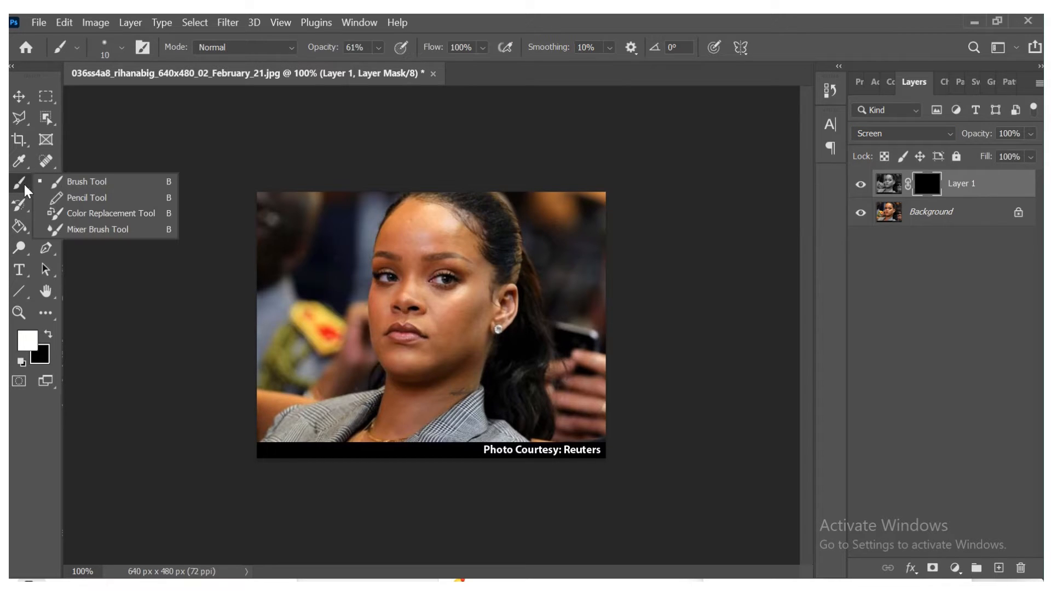
left_click(72, 190)
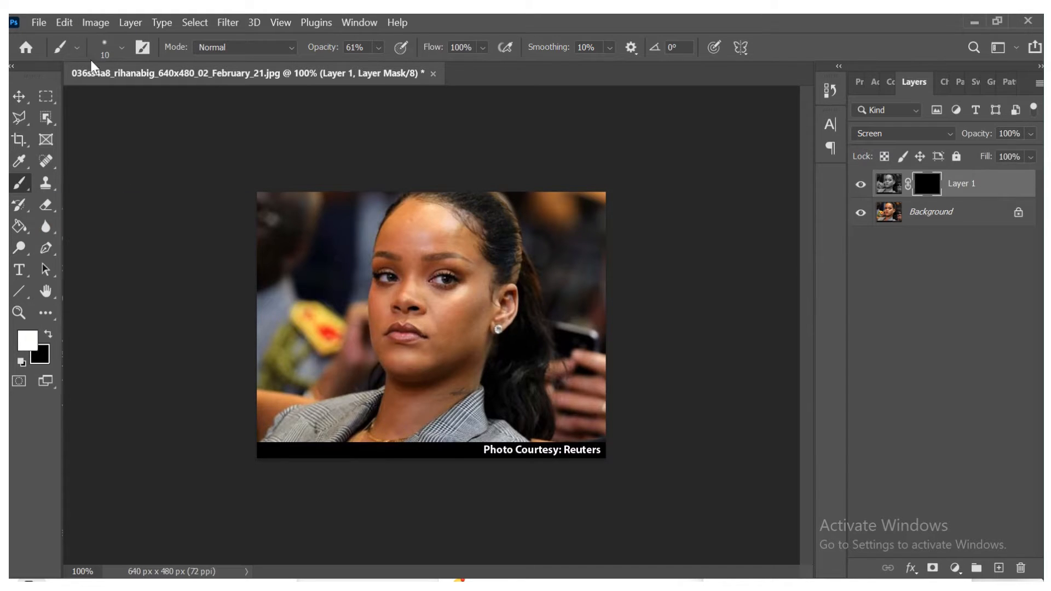
left_click(122, 47)
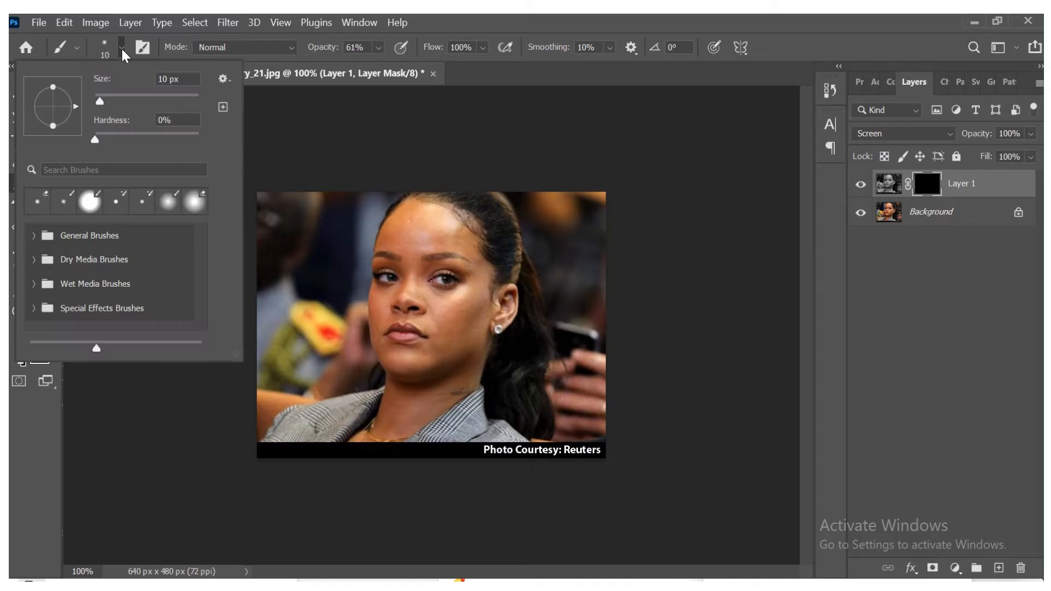
left_click(96, 142)
left_click(187, 419)
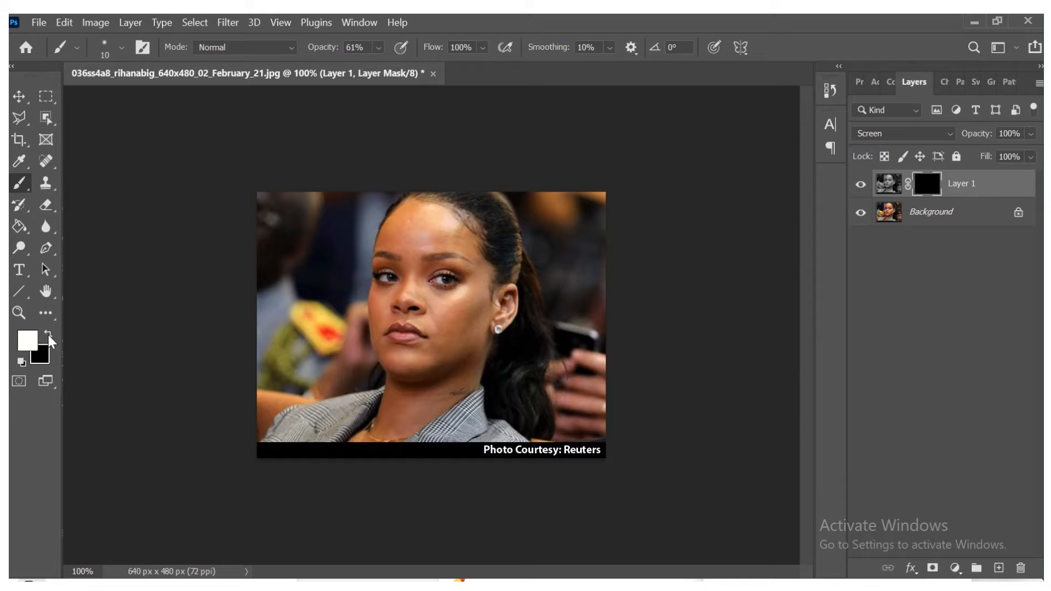
Keep white as the brush's foreground colour and set the brush opacity to 67%.
left_click(49, 335)
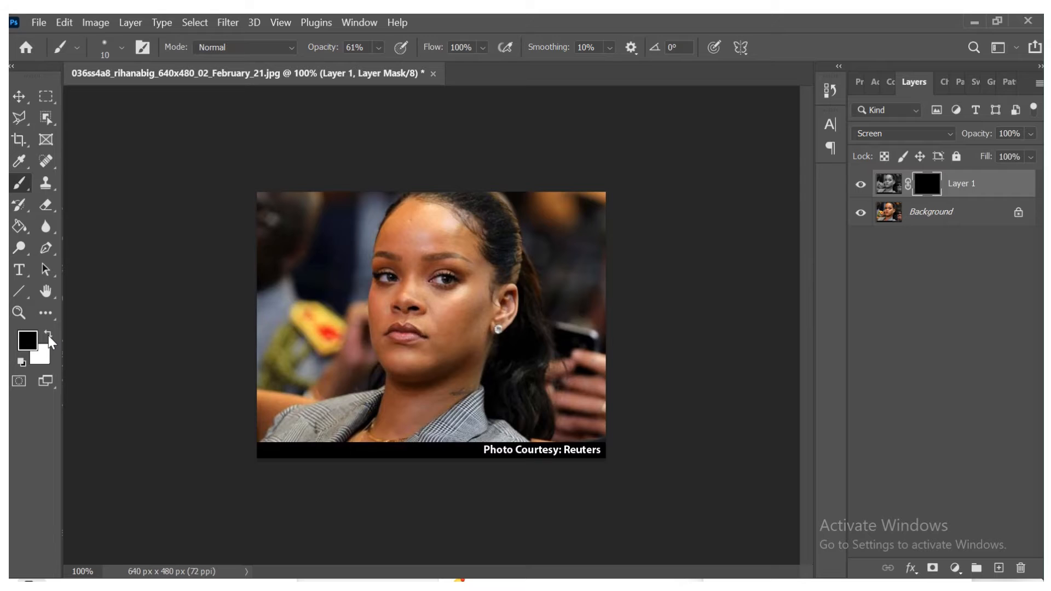
left_click(49, 336)
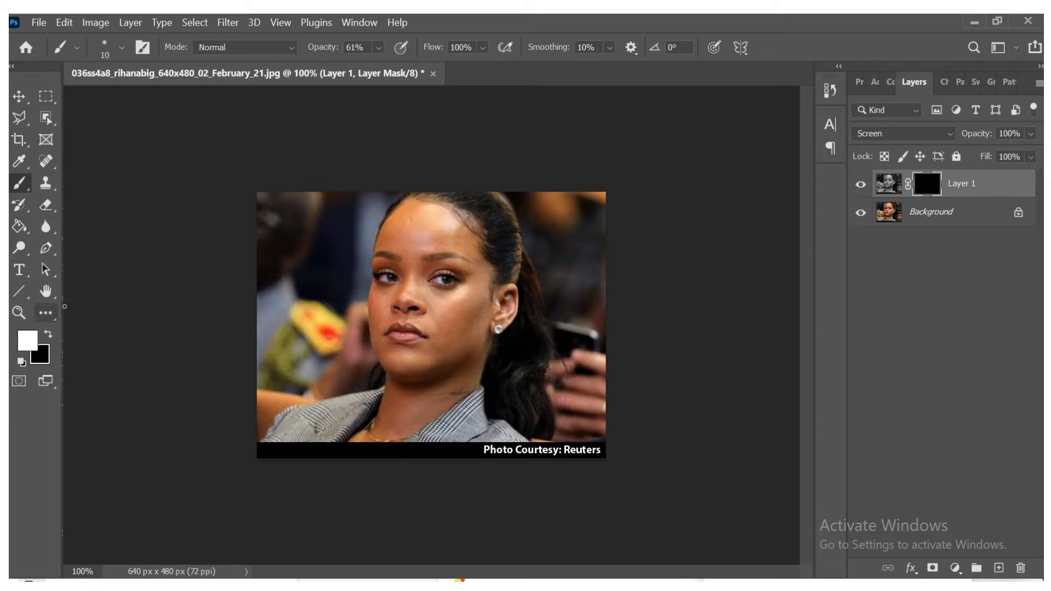
left_click(379, 47)
left_click_drag(398, 66, 383, 70)
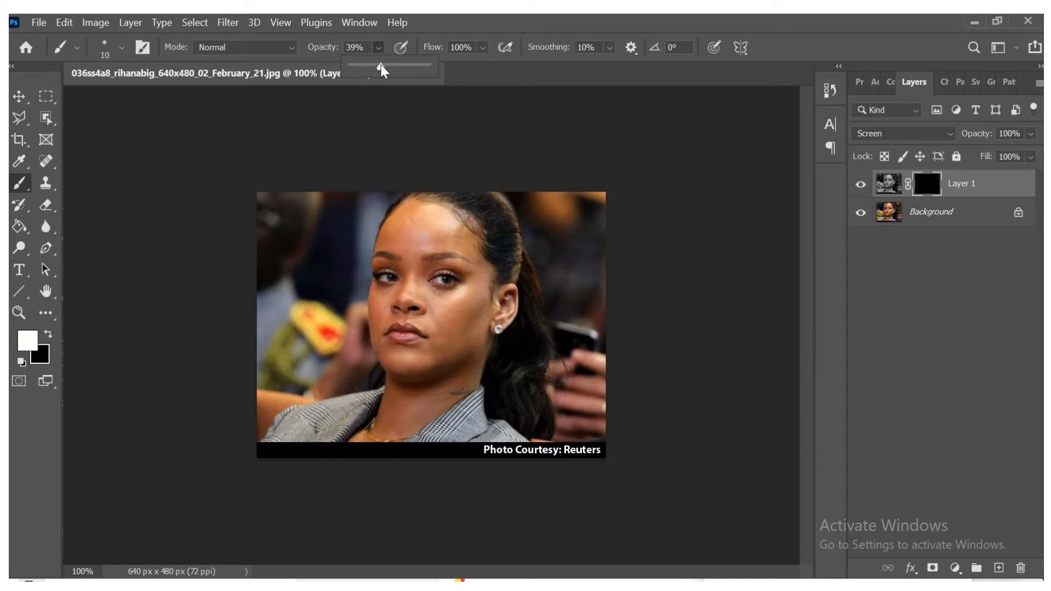
left_click_drag(382, 70, 402, 66)
Enlarge the brush to 30 px and paint white on Layer 1's mask over the cheek beside the ear.
key("ctrl+plus")
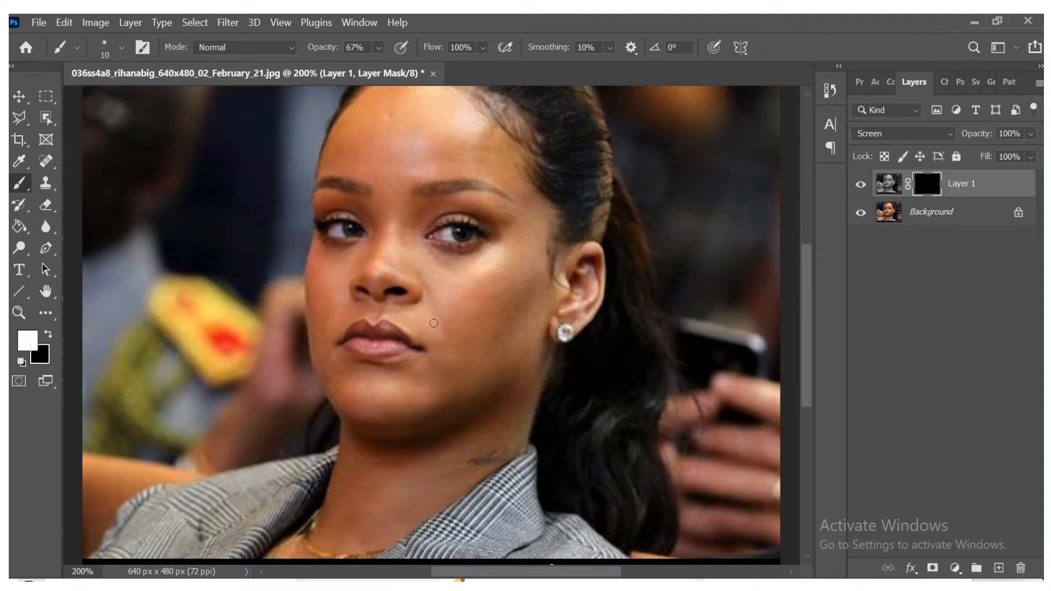
key("bracketright")
key("bracketright")
key("bracketright")
key("bracketleft")
key("bracketleft")
key("bracketright")
key("bracketright")
mouse_move(525, 273)
left_mouse_down()
mouse_move(512, 320)
mouse_move(517, 293)
left_mouse_up()
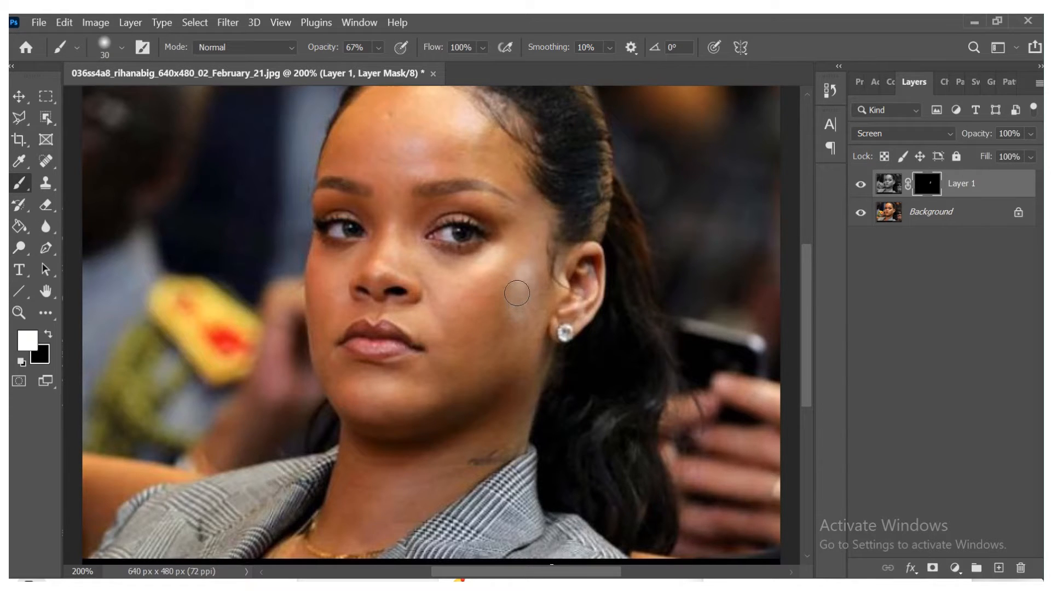
key("z")
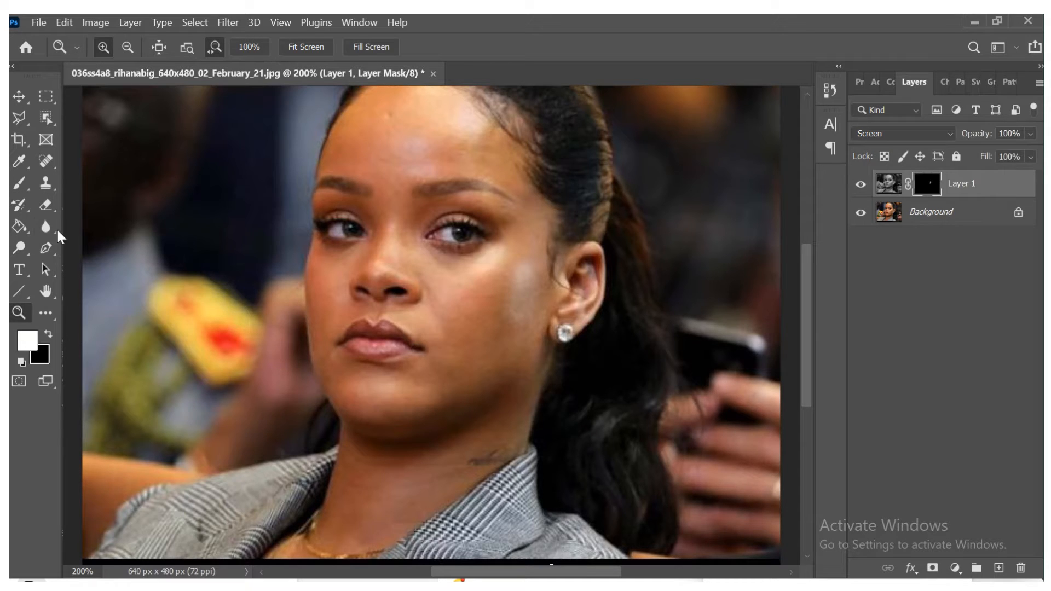
left_click(21, 183)
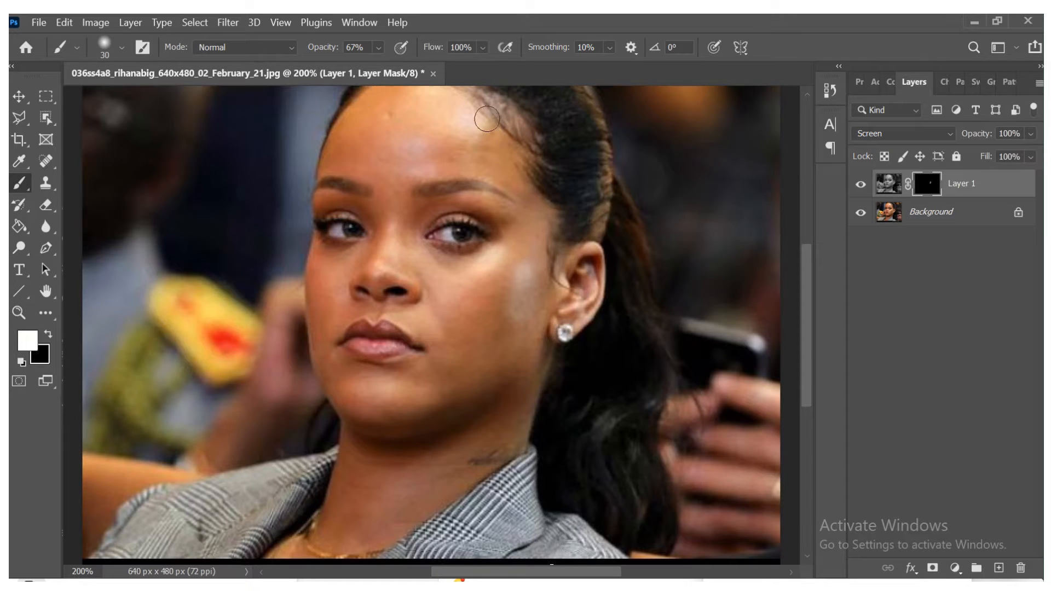
Lower Layer 1's opacity to 70% and extend the mask painting down the cheek.
left_click(1031, 134)
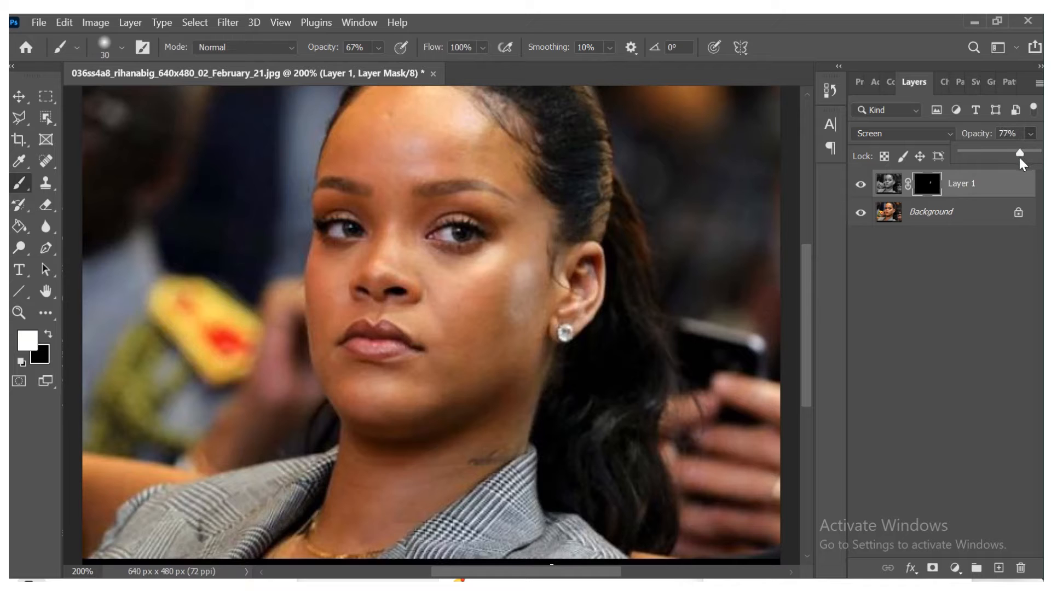
left_click_drag(1020, 156, 1014, 157)
left_click_drag(526, 277, 495, 350)
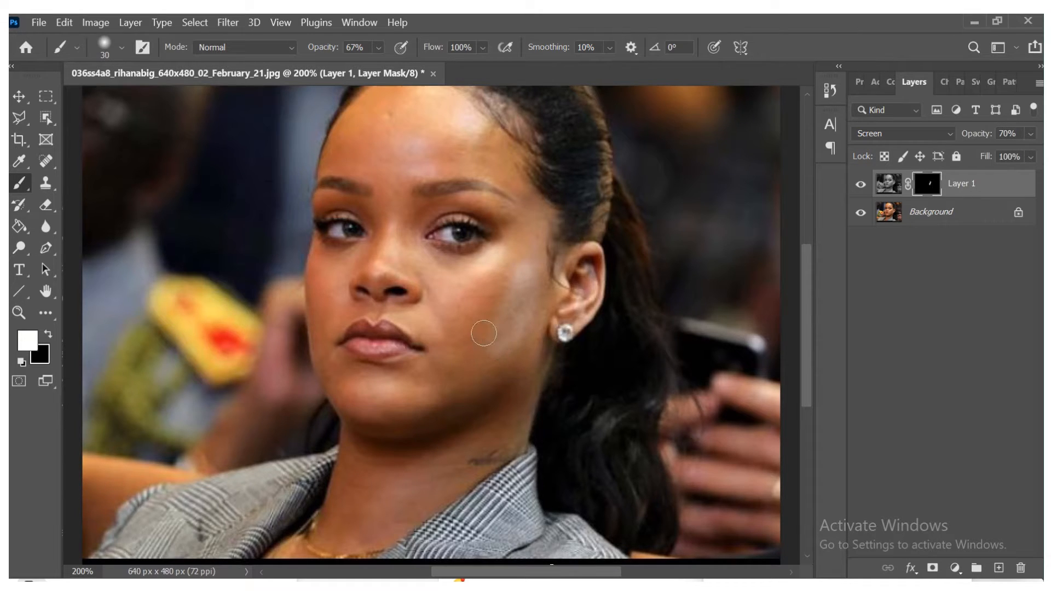
Enlarge the brush to 45 px and paint the mask over the cheek, jaw, chin and neck to lighten the skin.
key("bracketright")
key("bracketright")
key("bracketright")
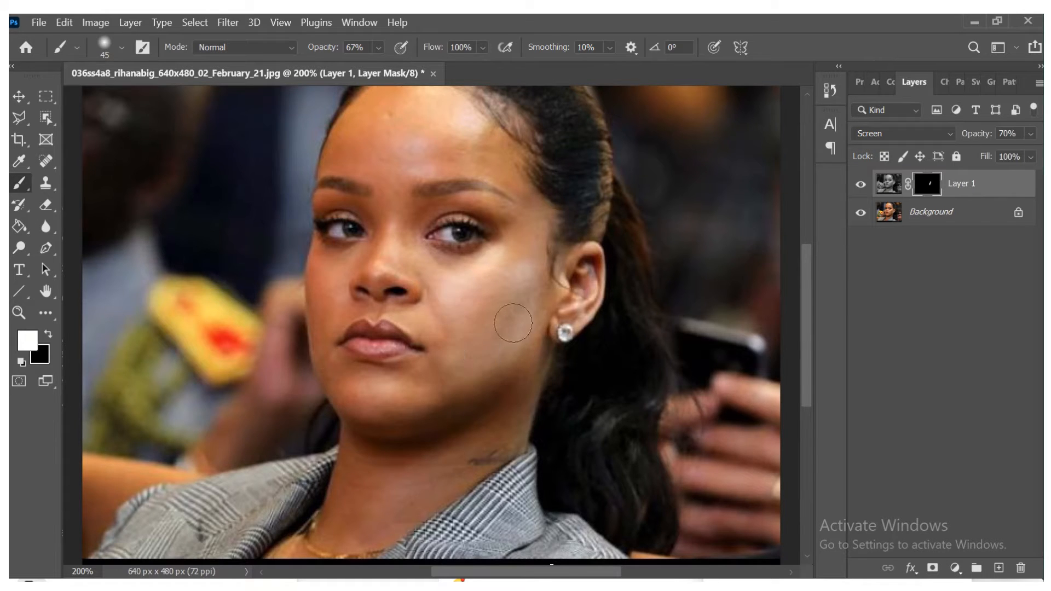
mouse_move(513, 323)
left_mouse_down()
mouse_move(517, 349)
mouse_move(495, 372)
mouse_move(352, 389)
mouse_move(371, 408)
mouse_move(455, 410)
mouse_move(512, 365)
mouse_move(503, 403)
mouse_move(400, 507)
mouse_move(478, 459)
mouse_move(516, 410)
mouse_move(432, 443)
mouse_move(355, 541)
mouse_move(417, 467)
mouse_move(388, 467)
mouse_move(359, 488)
mouse_move(337, 539)
mouse_move(362, 498)
mouse_move(362, 454)
mouse_move(331, 523)
left_mouse_up()
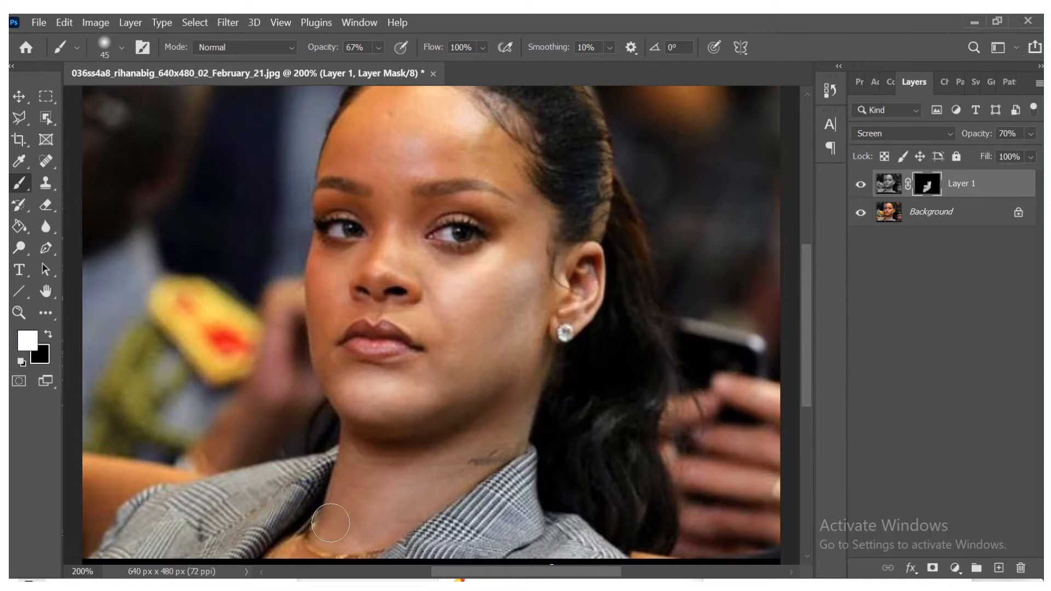
scroll(372, 492, "down", 3)
left_click_drag(366, 482, 307, 503)
Paint the mask over the upper cheek, temple and forehead to lighten the skin there.
scroll(463, 352, "up", 7)
mouse_move(530, 313)
left_mouse_down()
mouse_move(533, 403)
mouse_move(522, 435)
mouse_move(526, 337)
mouse_move(464, 357)
mouse_move(419, 336)
mouse_move(403, 296)
mouse_move(388, 342)
left_mouse_up()
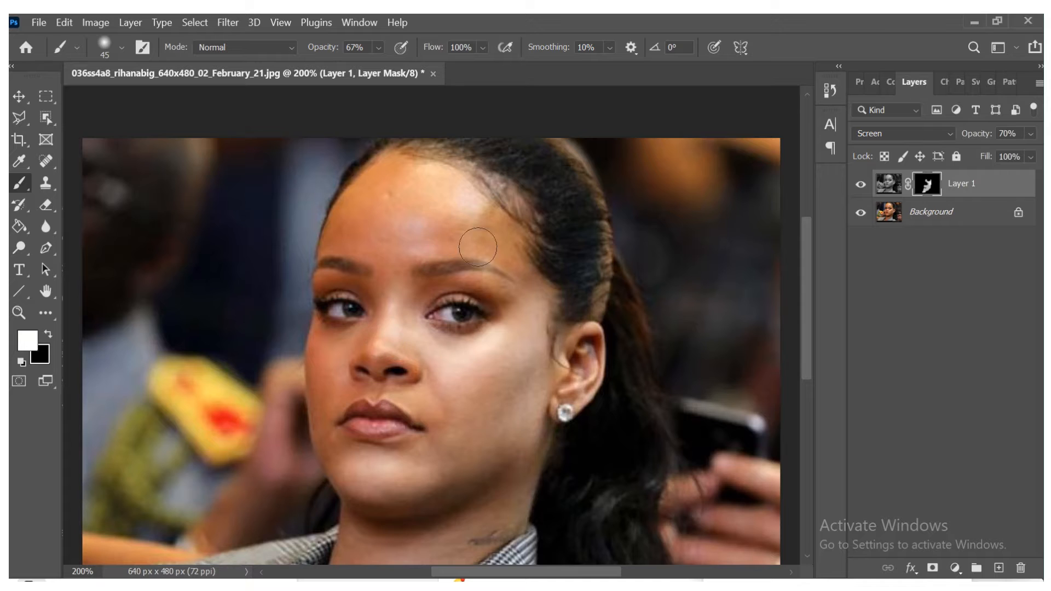
mouse_move(478, 247)
left_mouse_down()
mouse_move(523, 258)
mouse_move(492, 240)
mouse_move(406, 244)
mouse_move(467, 227)
mouse_move(483, 209)
mouse_move(457, 198)
mouse_move(404, 200)
mouse_move(371, 216)
mouse_move(391, 177)
mouse_move(371, 182)
mouse_move(342, 234)
mouse_move(392, 259)
left_mouse_up()
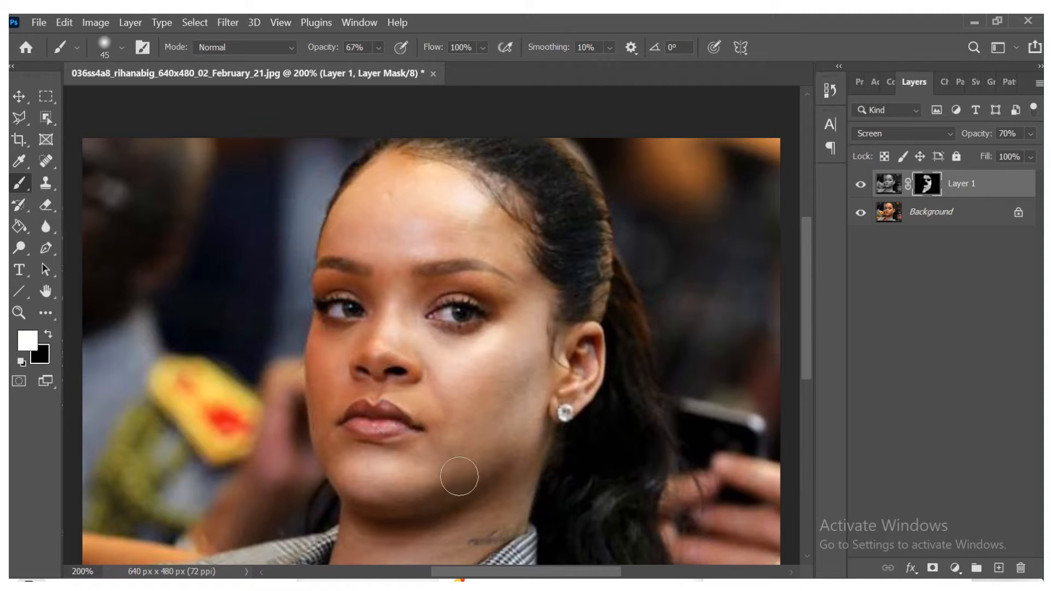
Reduce the brush to 35 px and paint the mask over the nose, eye area and remaining unlightened facial skin.
key("bracketleft")
mouse_move(373, 335)
left_mouse_down()
mouse_move(325, 332)
mouse_move(316, 358)
mouse_move(322, 438)
mouse_move(344, 466)
mouse_move(335, 400)
mouse_move(414, 392)
mouse_move(403, 362)
mouse_move(351, 365)
mouse_move(356, 299)
mouse_move(328, 293)
mouse_move(321, 304)
mouse_move(361, 316)
mouse_move(444, 310)
mouse_move(434, 318)
mouse_move(476, 297)
mouse_move(493, 313)
mouse_move(439, 327)
left_mouse_up()
mouse_move(528, 317)
left_mouse_down()
mouse_move(527, 398)
mouse_move(509, 432)
mouse_move(469, 468)
mouse_move(404, 488)
left_mouse_up()
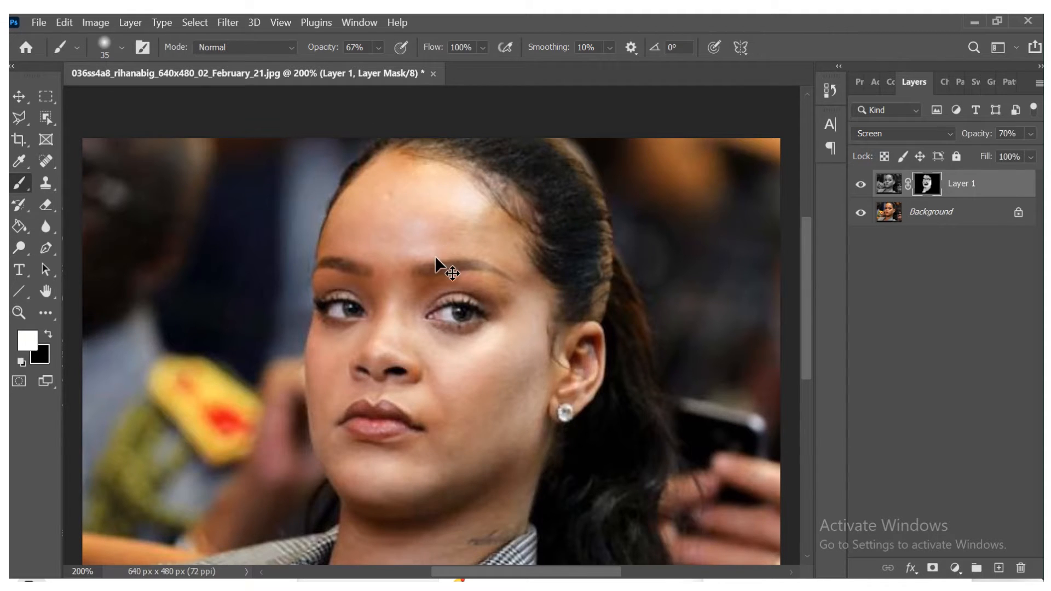
Compare the whole portrait with Layer 1 hidden and shown again.
key("ctrl+1")
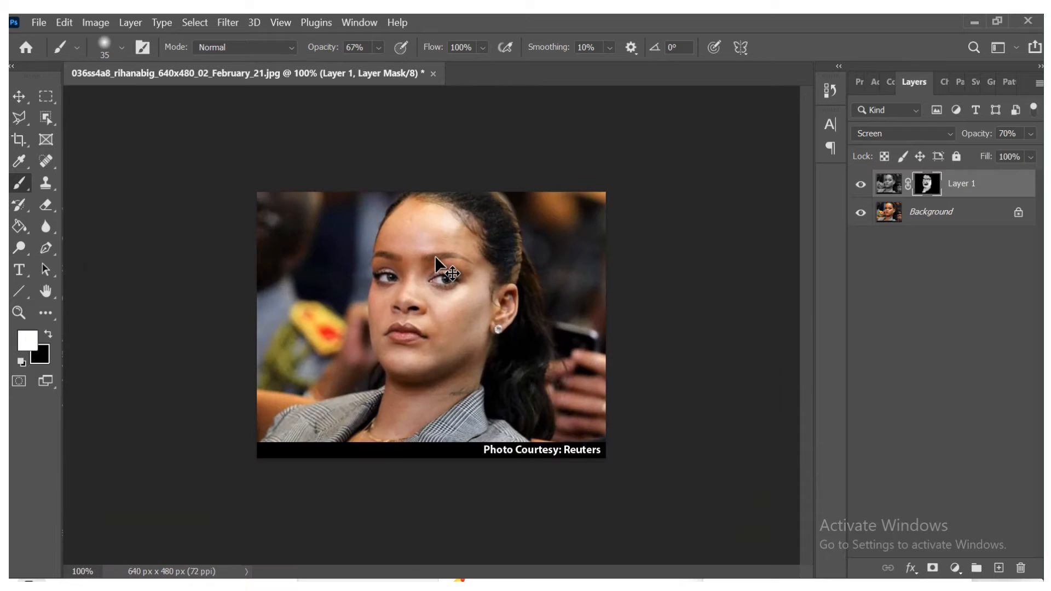
left_click(861, 185)
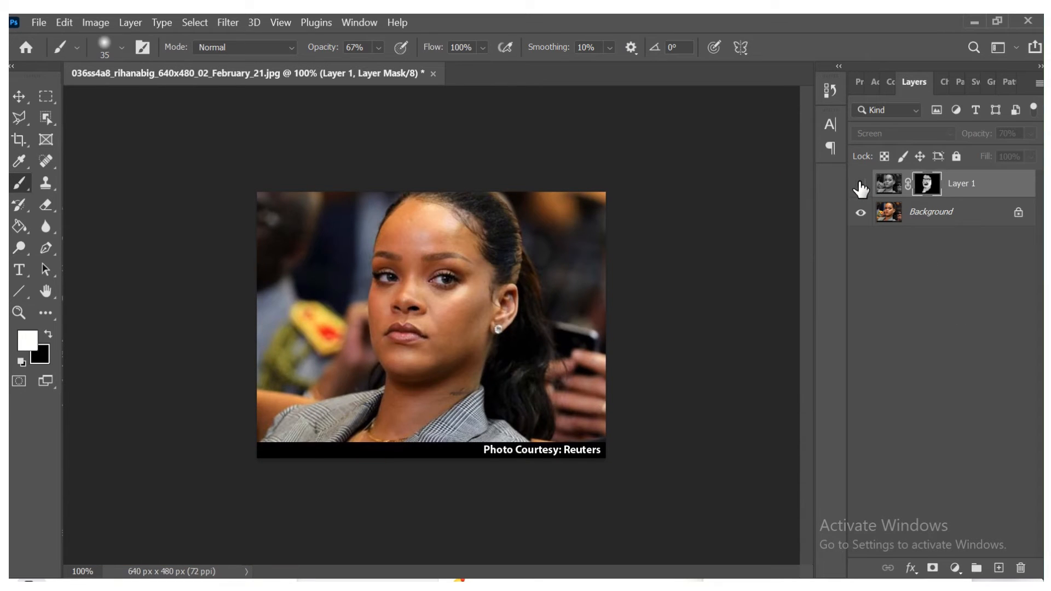
left_click(861, 186)
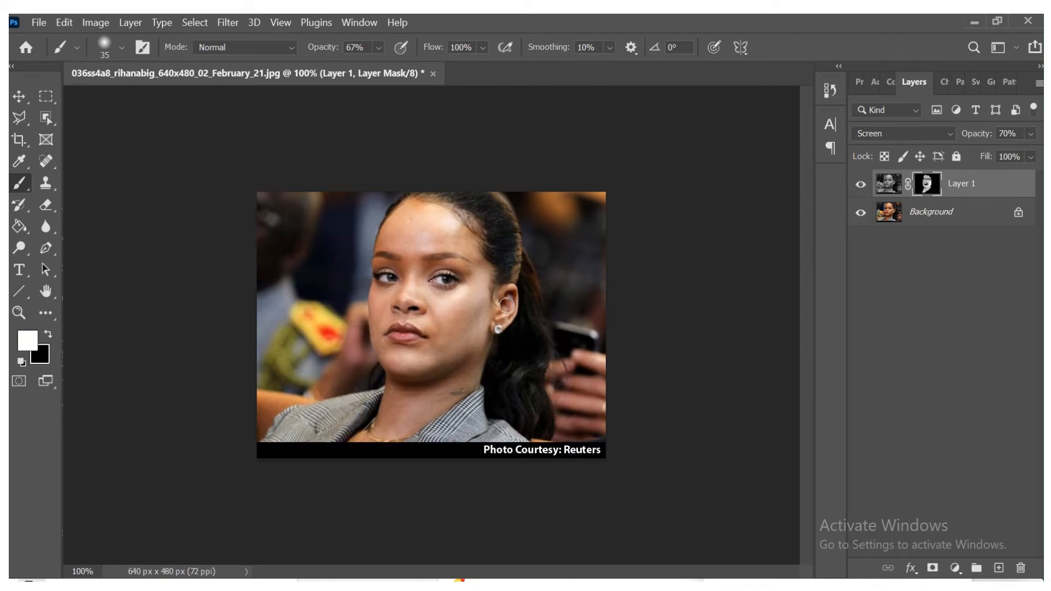
Enlarge the brush to 50 px and touch up the mask along the jaw and chin.
key("bracketright")
key("bracketright")
mouse_move(450, 372)
left_mouse_down()
mouse_move(383, 433)
mouse_move(433, 417)
mouse_move(394, 441)
mouse_move(389, 397)
mouse_move(444, 321)
mouse_move(422, 370)
left_mouse_up()
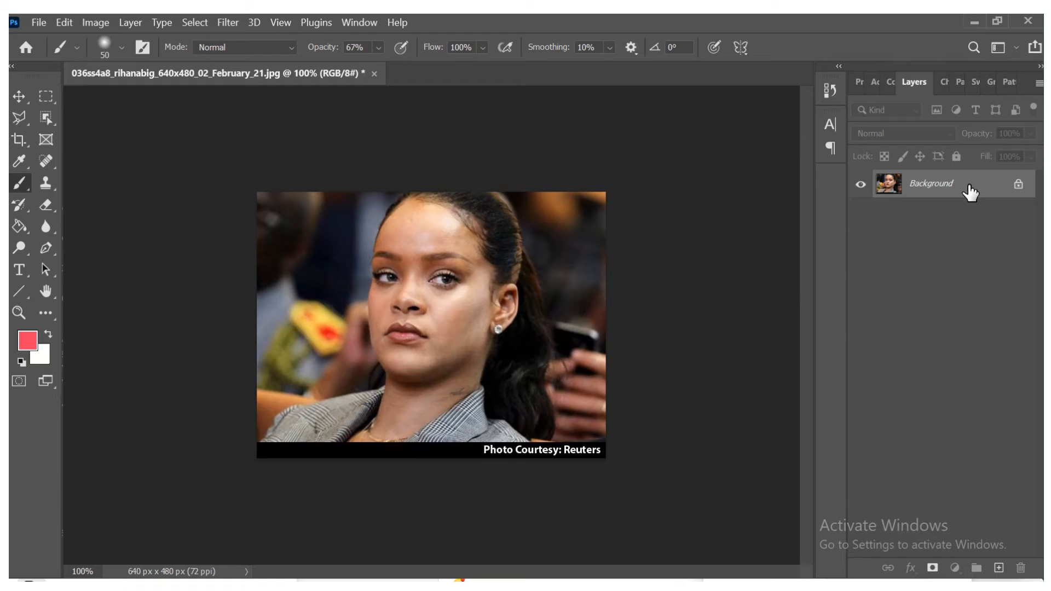
Duplicate the flattened Background layer for close-up editing of the face.
key("ctrl+j")
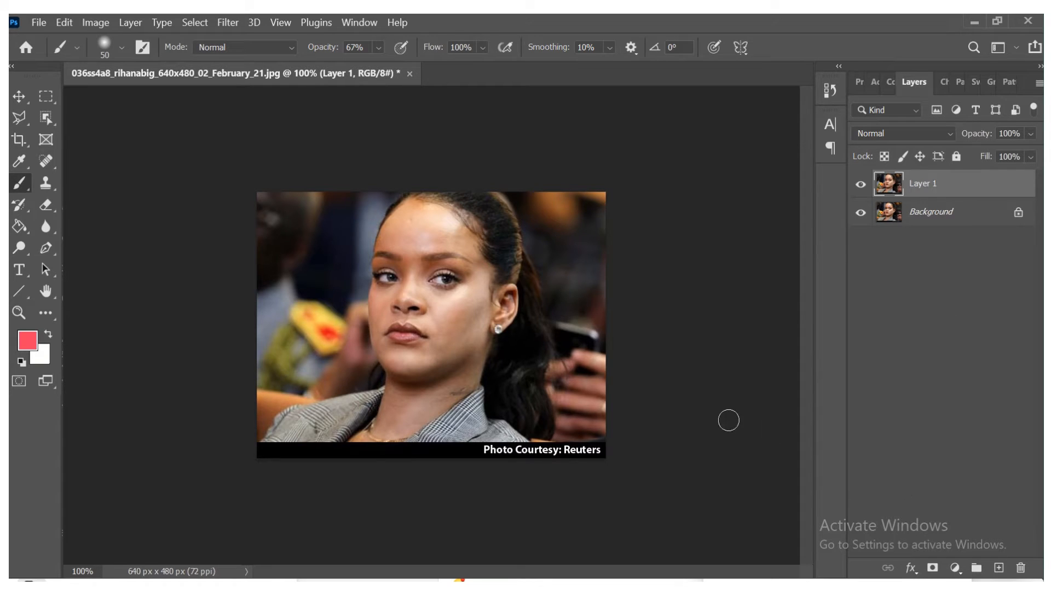
key("ctrl+plus")
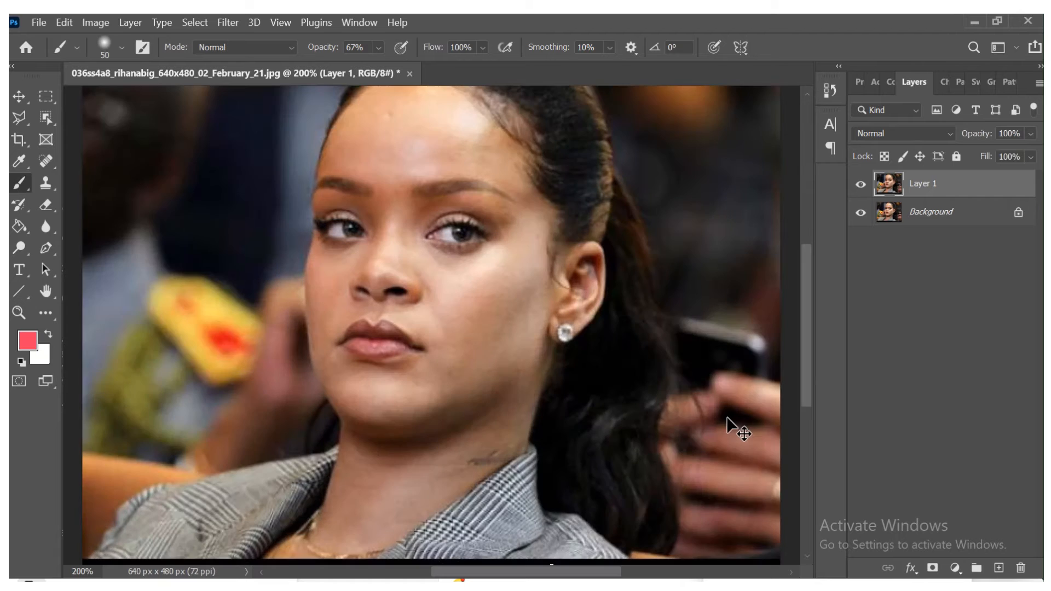
key("ctrl+plus")
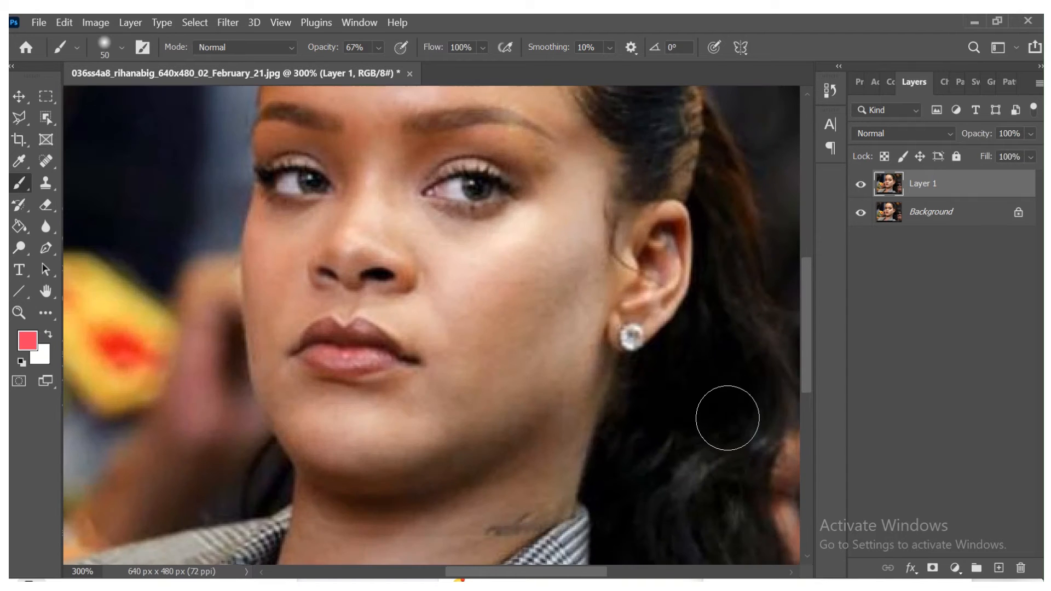
Add a new empty layer above Layer 1 and set the foreground colour to red ed0000.
left_click(999, 568)
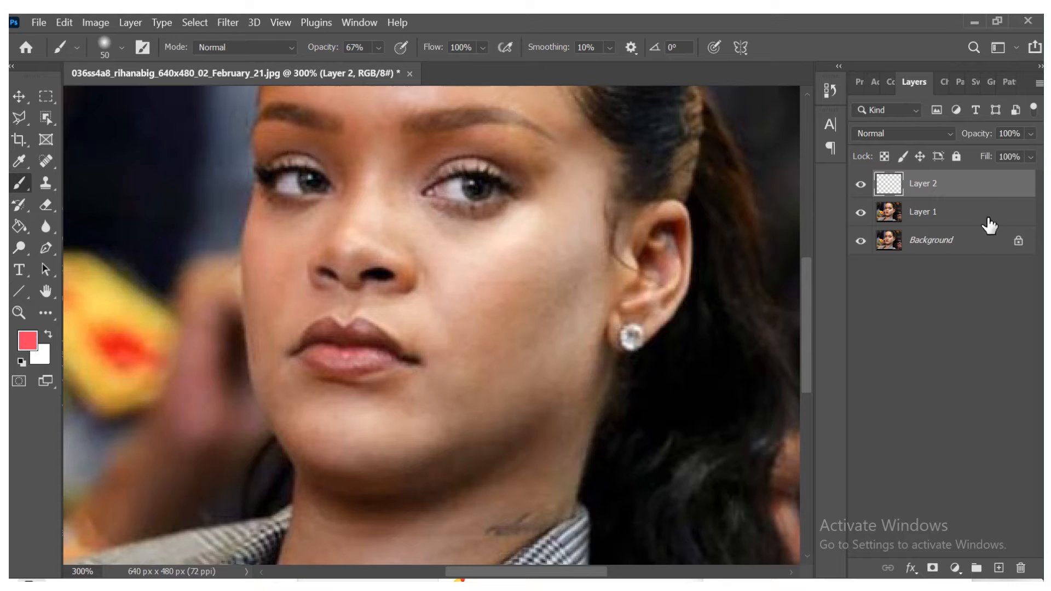
left_click(26, 340)
mouse_move(704, 148)
left_mouse_down()
mouse_move(741, 102)
mouse_move(770, 102)
mouse_move(741, 113)
mouse_move(803, 108)
left_mouse_up()
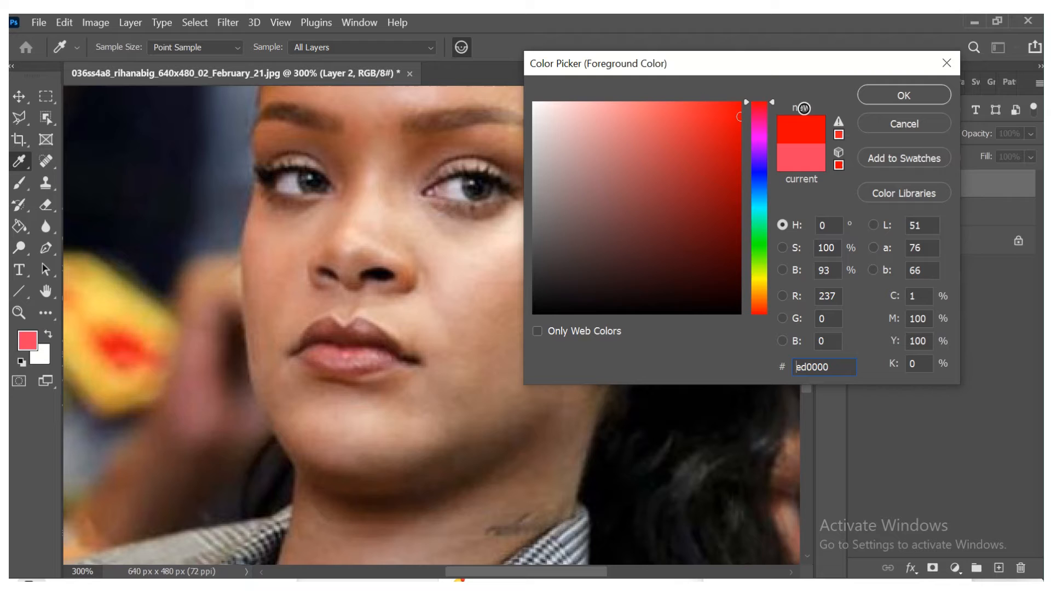
left_click(885, 98)
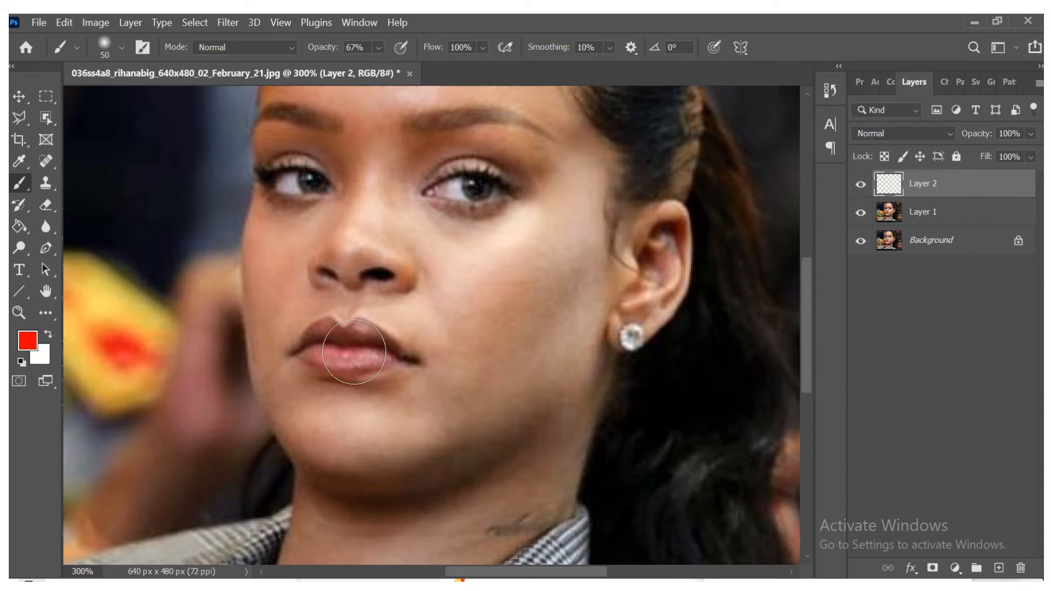
Reduce the brush size to 15 px for painting the lips.
key("bracketleft")
key("bracketleft")
key("bracketleft")
key("bracketleft")
key("bracketleft")
key("bracketleft")
key("bracketleft")
key("bracketleft")
key("bracketright")
Paint a soft red test stroke on the lips, undo it, and increase the brush hardness.
left_click_drag(392, 355, 377, 339)
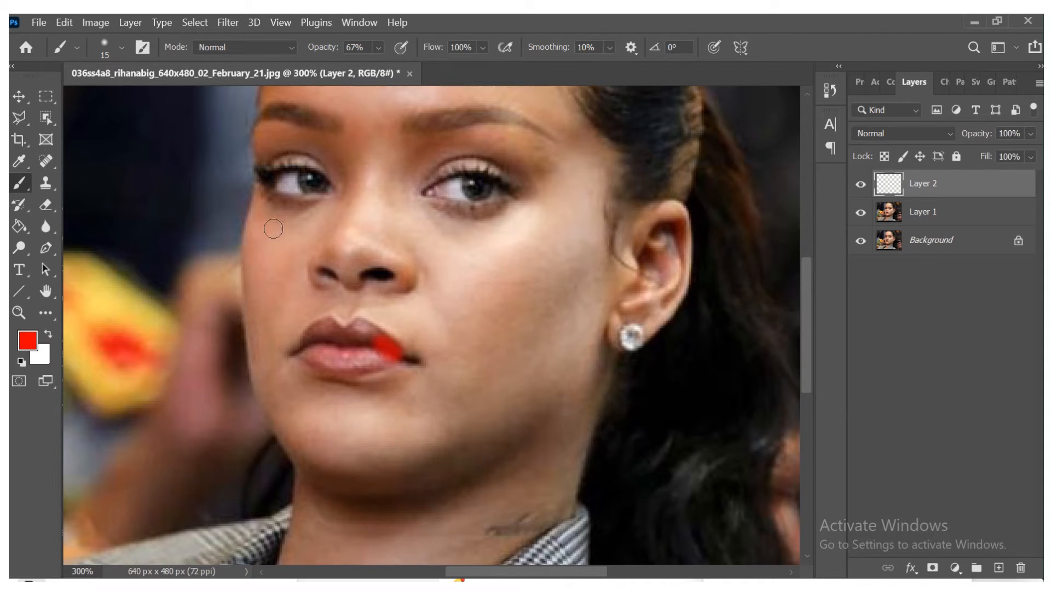
key("ctrl+z")
left_click(121, 47)
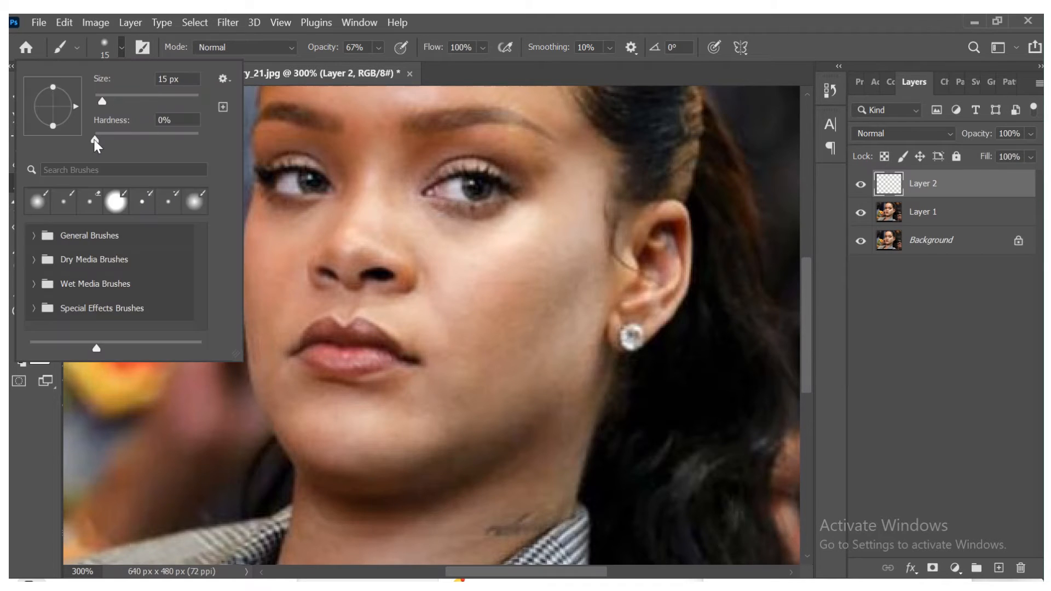
left_click_drag(112, 141, 154, 140)
left_click(836, 46)
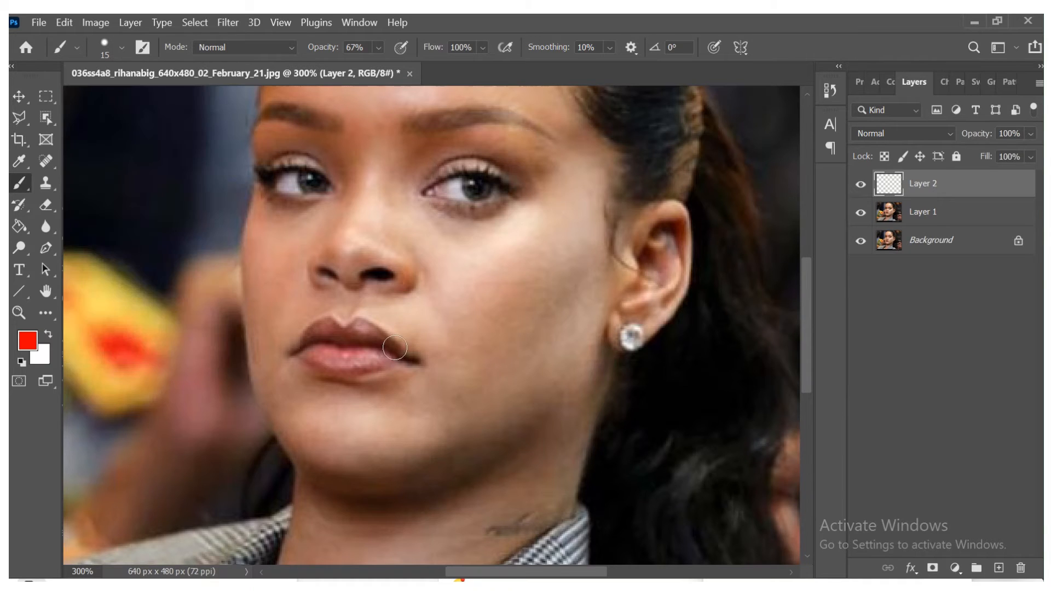
Reduce the brush to 10 px and paint the upper and lower lips red on Layer 2.
key("[")
mouse_move(393, 356)
left_mouse_down()
mouse_move(368, 330)
mouse_move(343, 334)
mouse_move(322, 324)
mouse_move(307, 348)
mouse_move(394, 357)
mouse_move(389, 366)
mouse_move(337, 367)
mouse_move(305, 353)
left_mouse_up()
mouse_move(349, 358)
left_mouse_down()
mouse_move(386, 357)
mouse_move(379, 346)
mouse_move(326, 340)
mouse_move(301, 356)
mouse_move(397, 361)
mouse_move(322, 344)
mouse_move(397, 361)
mouse_move(364, 329)
mouse_move(340, 339)
mouse_move(327, 327)
mouse_move(297, 352)
left_mouse_up()
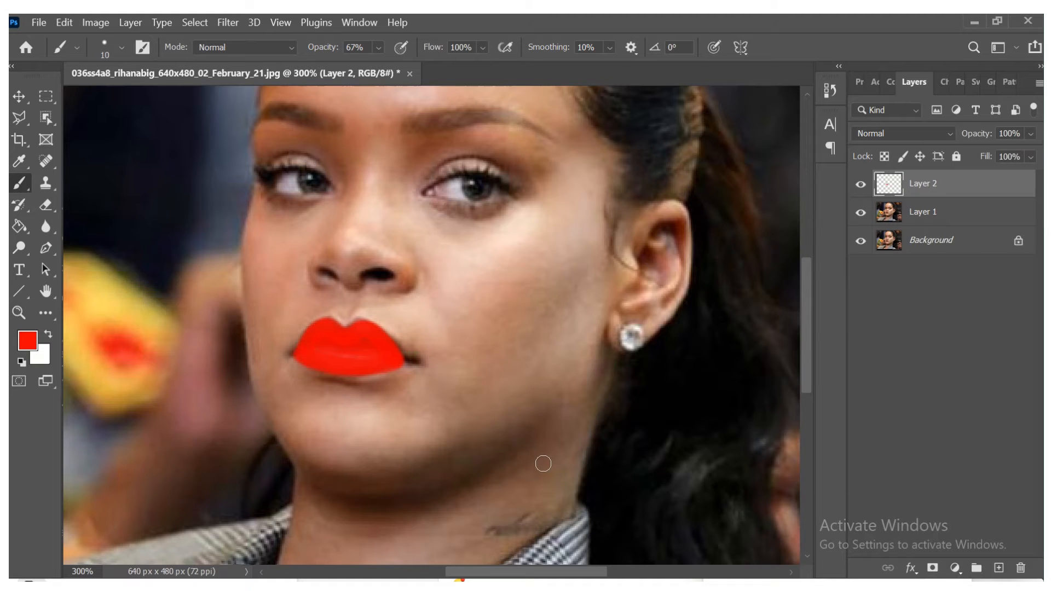
Set the red lip layer's blend mode to Soft Light and switch to the Eraser tool.
key("ctrl+minus")
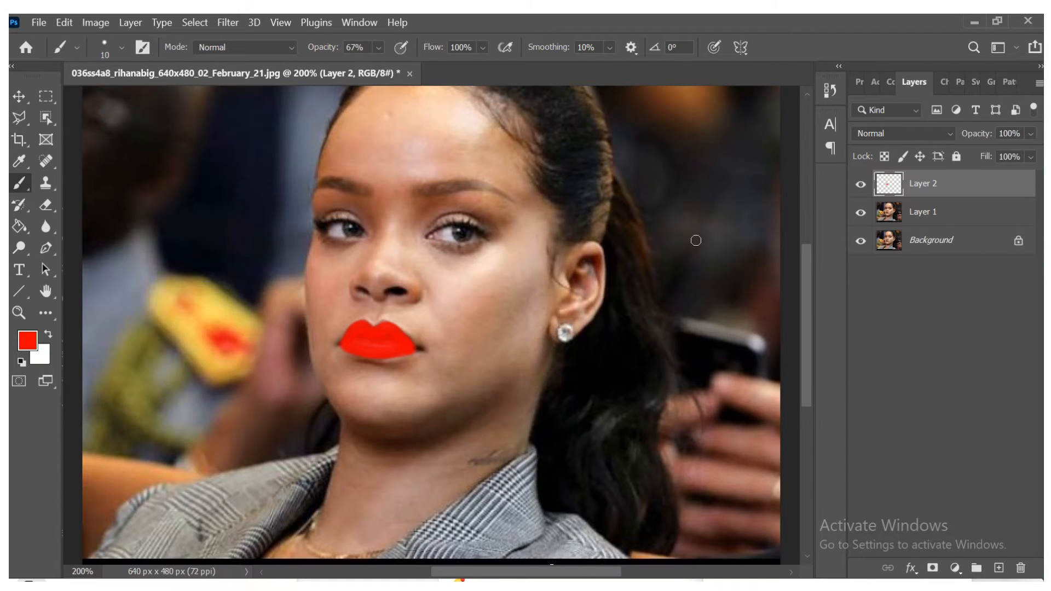
left_click(908, 136)
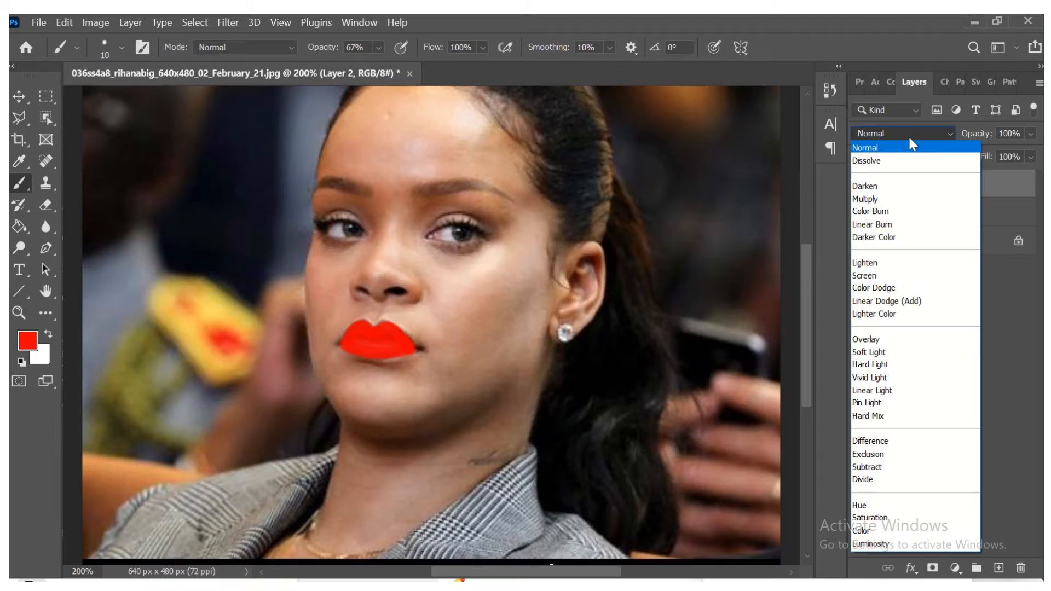
left_click(883, 353)
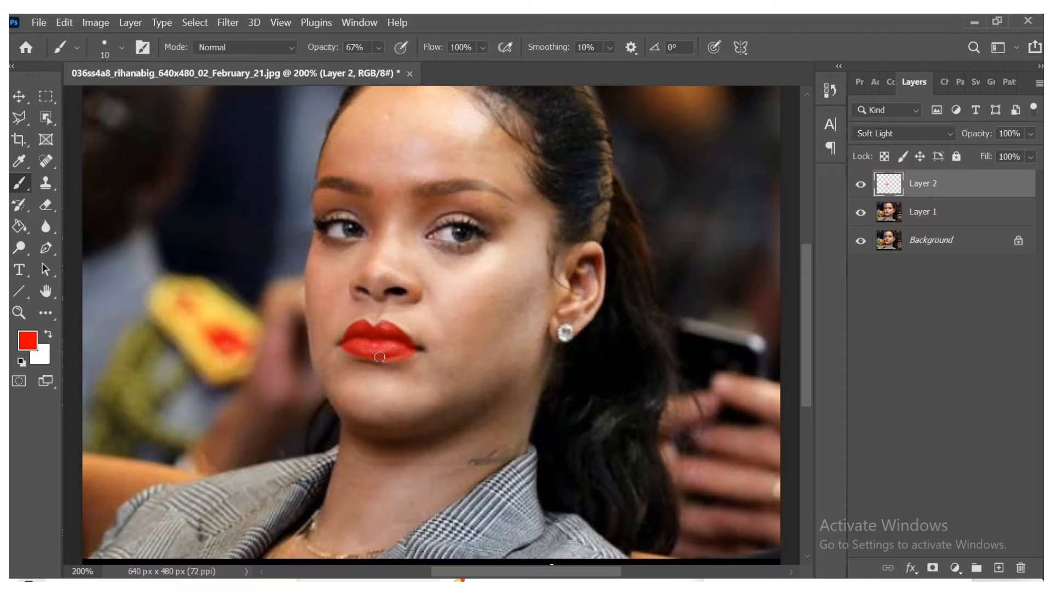
left_click(46, 205)
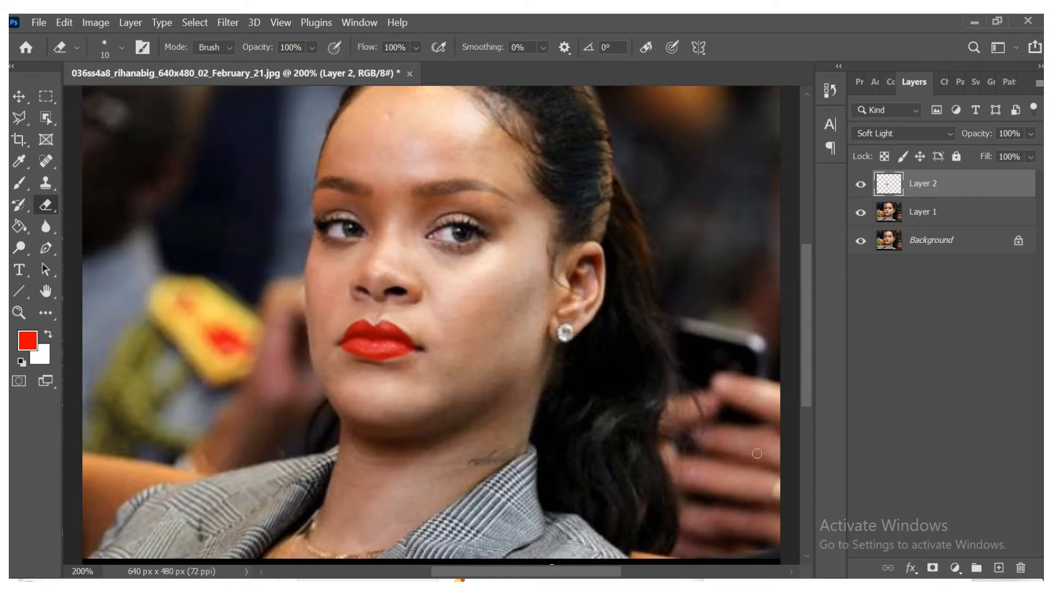
Rename the red lip layer as Lipstick and keep it selected.
double_click(920, 184)
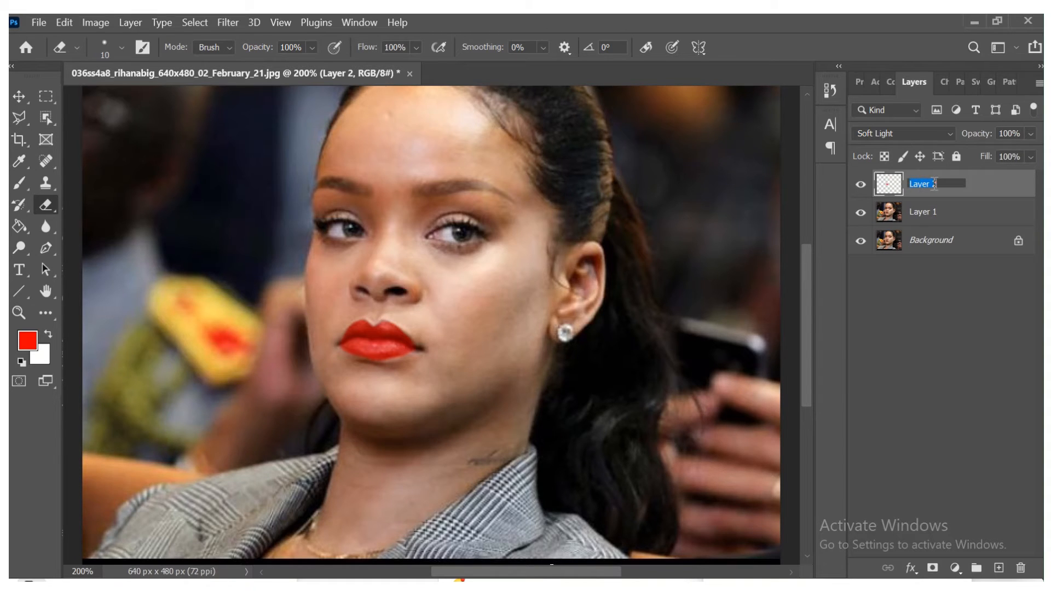
type("Lipstick")
left_click(915, 354)
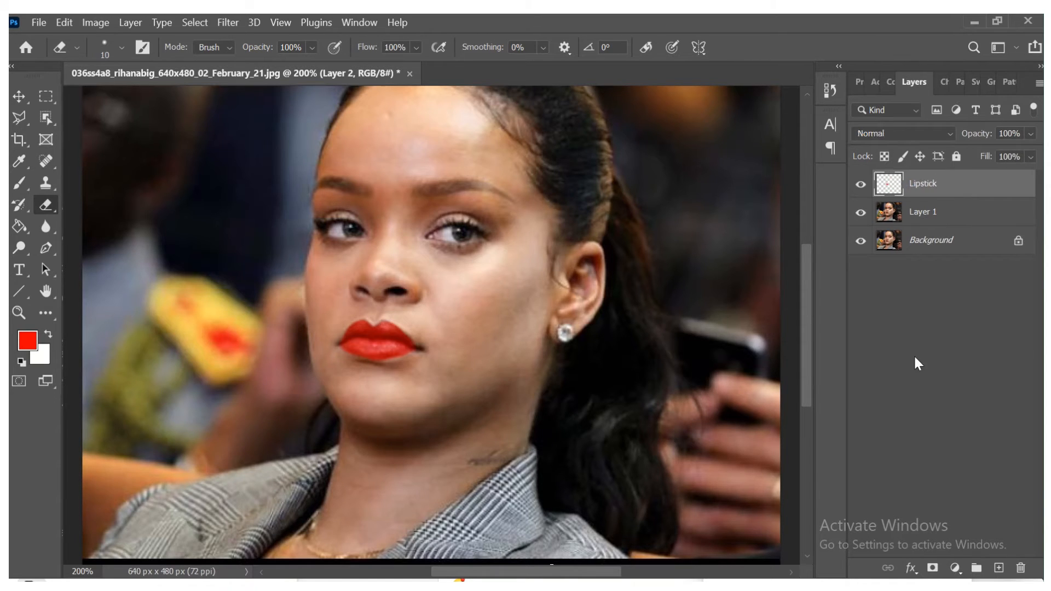
left_click(967, 190)
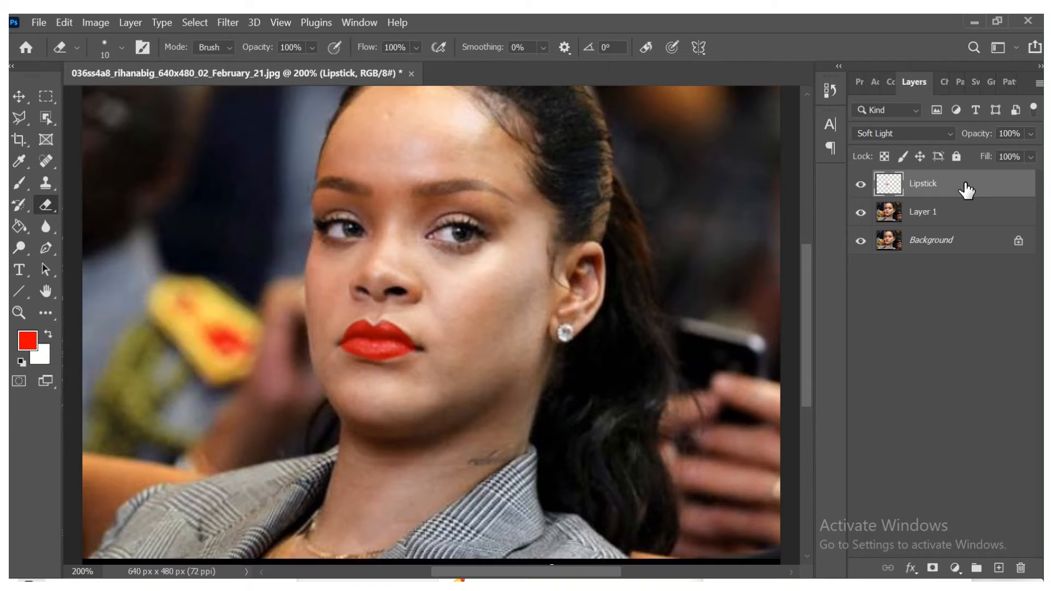
Add a new empty layer above Lipstick and set the foreground colour to a bright pink.
left_click(1000, 570)
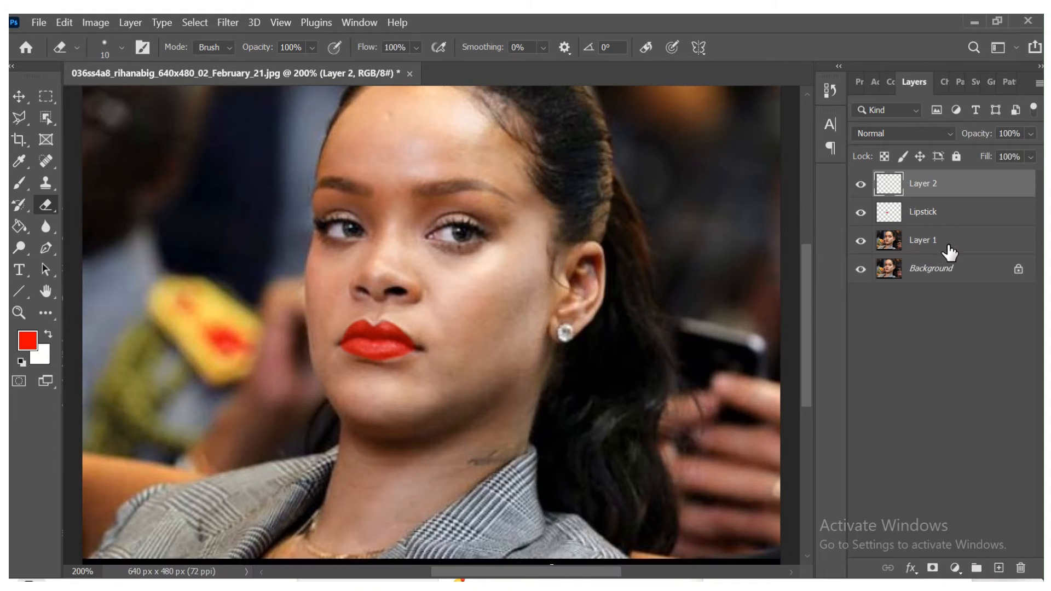
left_click(25, 343)
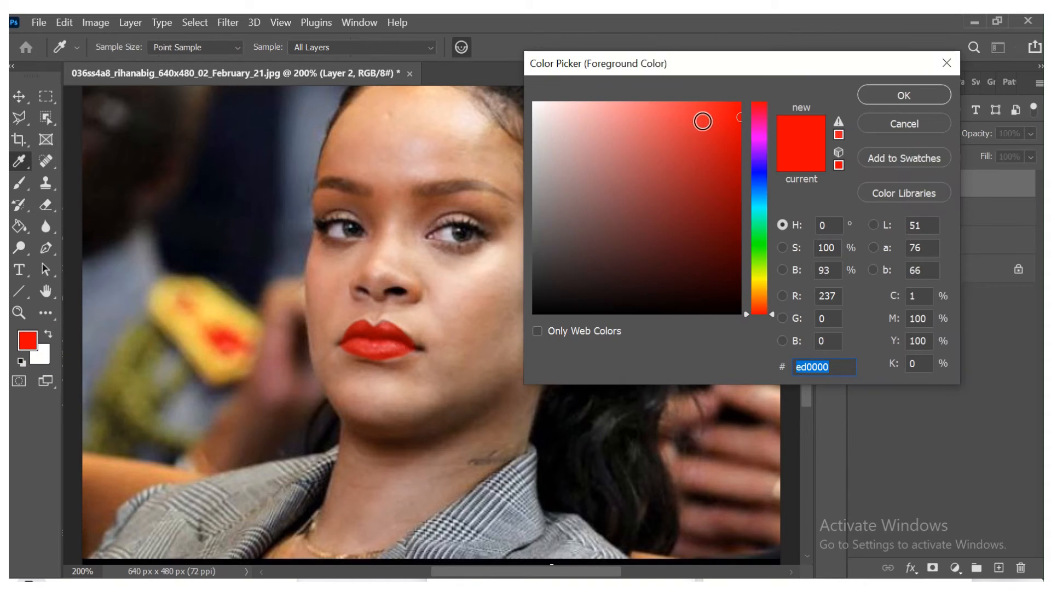
left_click_drag(701, 117, 656, 106)
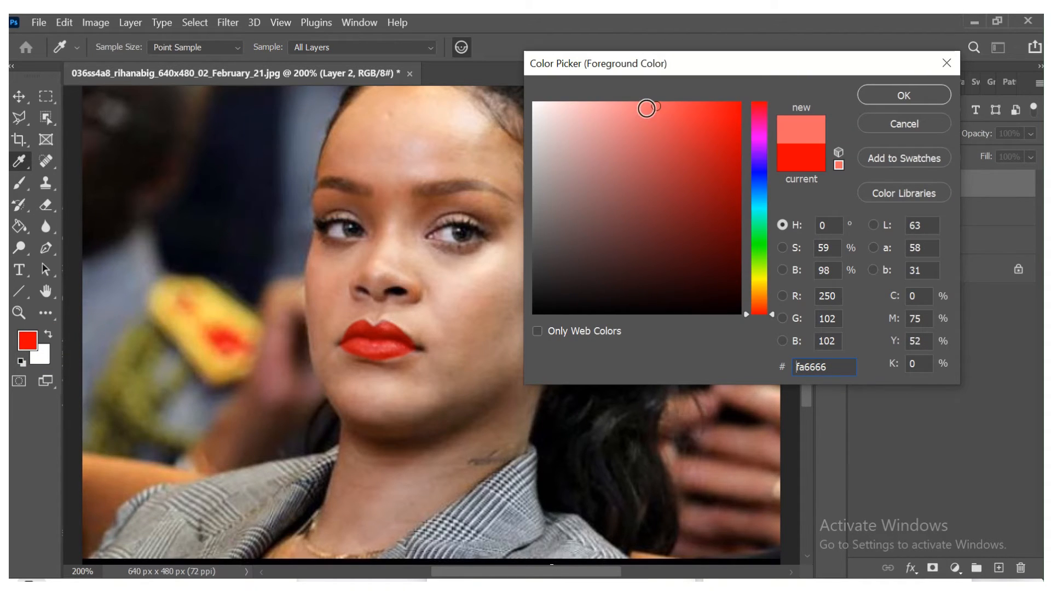
left_click(657, 109)
left_click(759, 133)
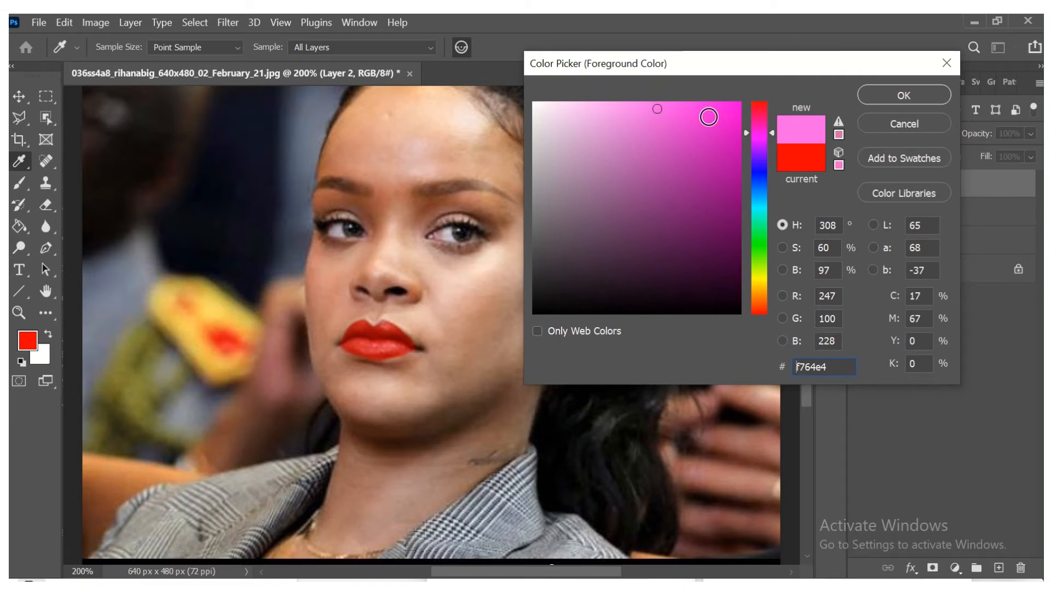
left_click(671, 106)
left_click(904, 96)
key("e")
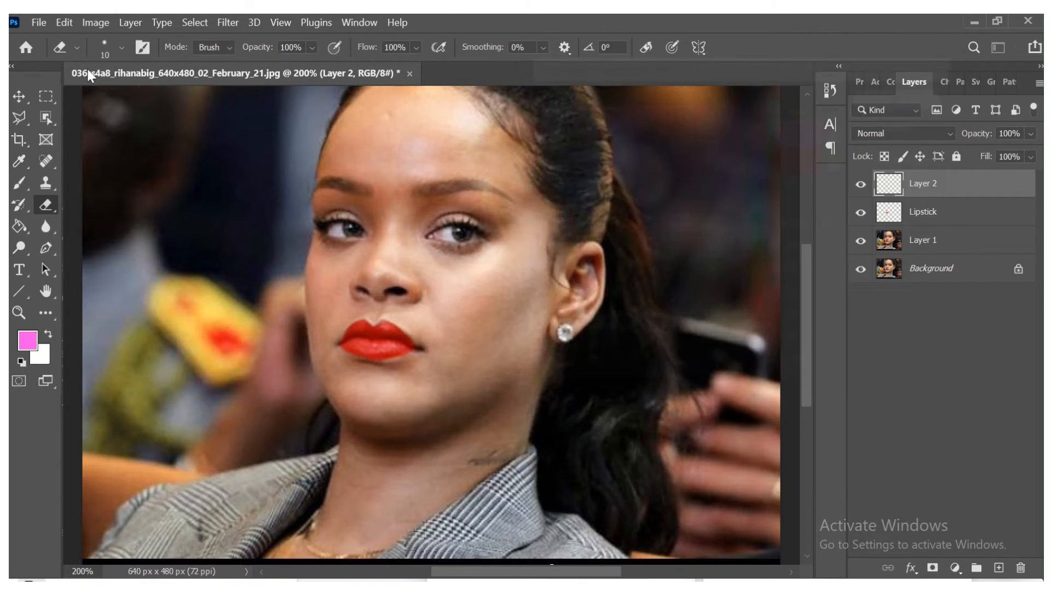
left_click(122, 47)
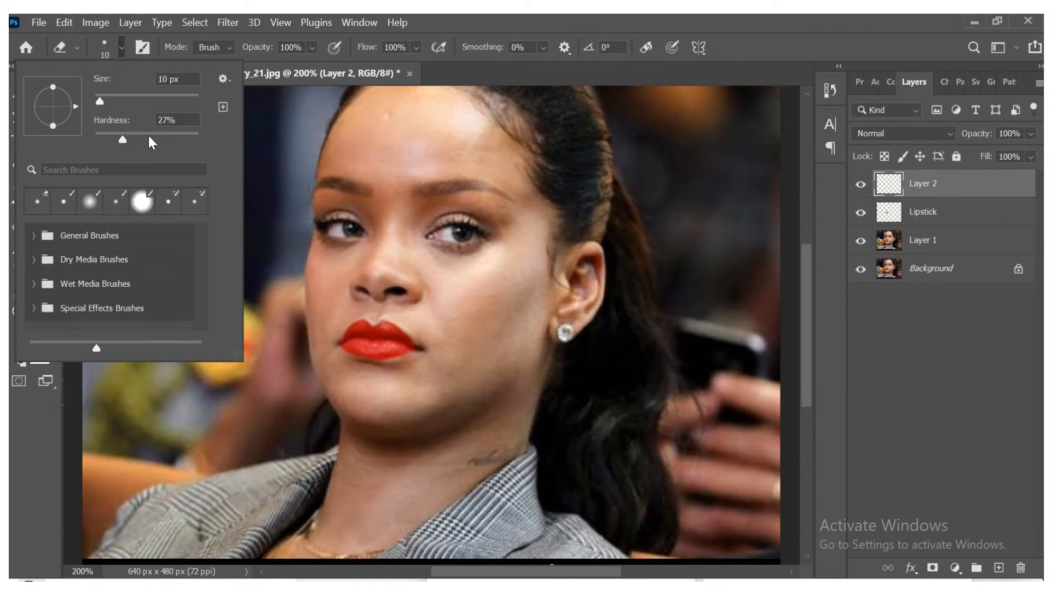
left_click_drag(118, 139, 90, 139)
left_click(757, 49)
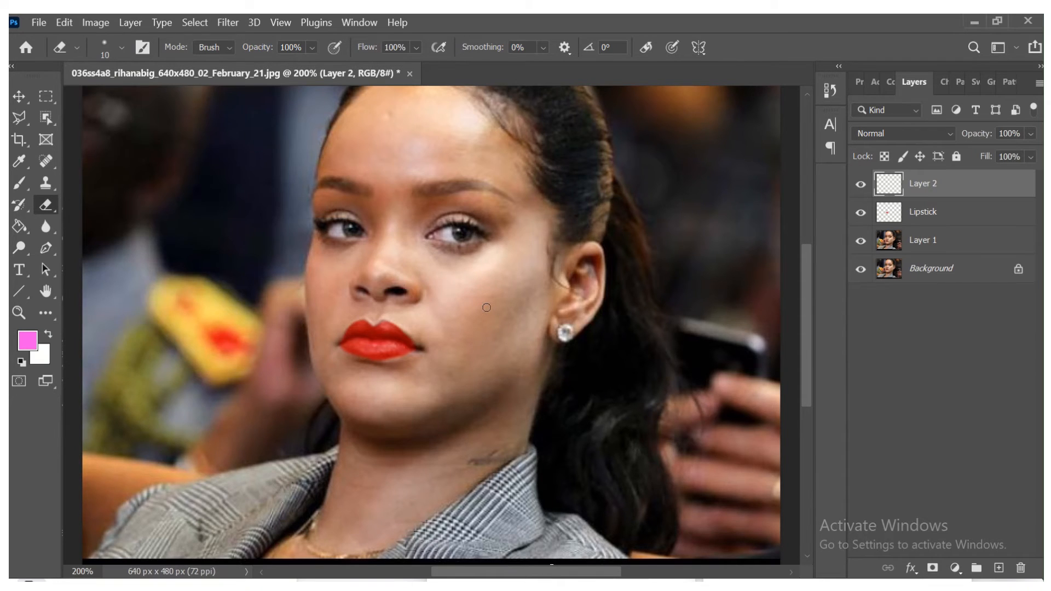
key("bracketright")
key("bracketright")
key("bracketright")
key("bracketright")
key("bracketright")
key("bracketright")
key("bracketright")
key("bracketright")
key("bracketright")
key("bracketleft")
Brush a 40 px pink dab on the cheek nearer the earring and a 20 px dab on the other cheek.
left_click(19, 184)
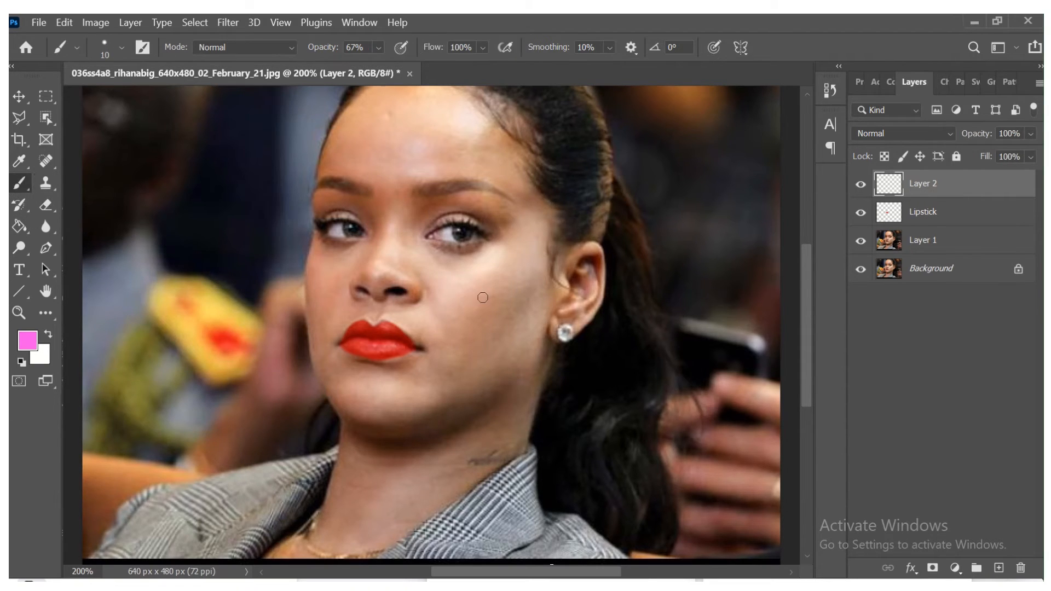
key("bracketright")
key("bracketright")
key("bracketright")
left_click(483, 301)
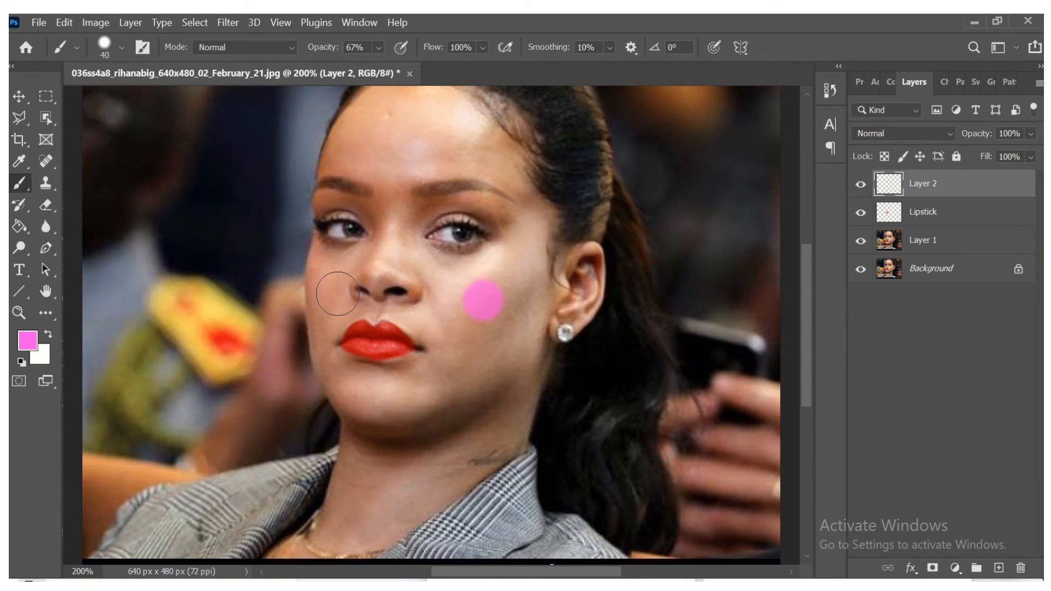
key("bracketleft")
key("bracketleft")
key("bracketleft")
key("bracketleft")
Set the pink blush layer's blend mode to Soft Light and its opacity to 42%.
left_click(945, 131)
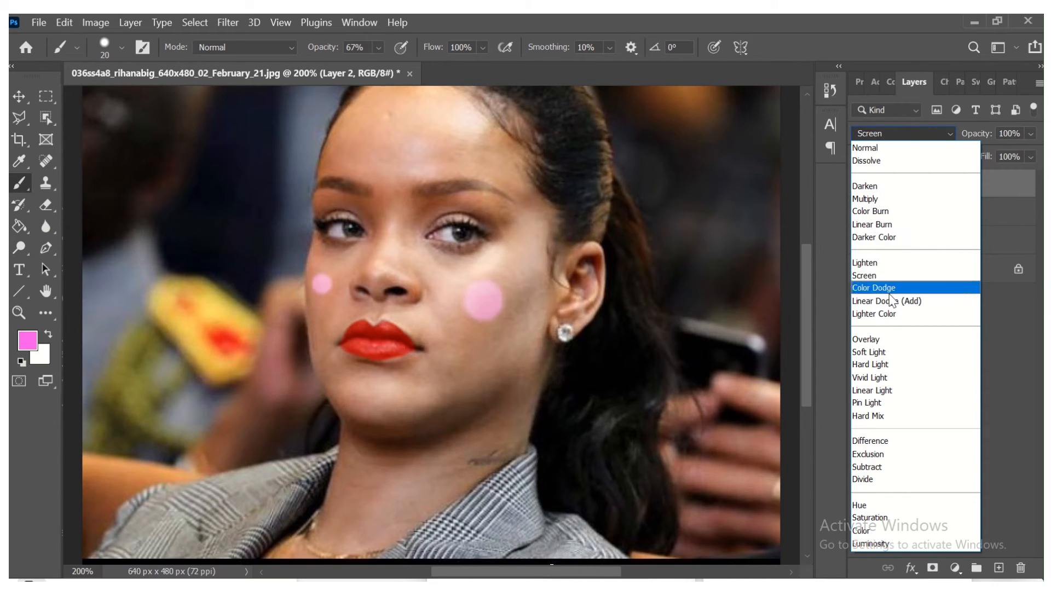
left_click(878, 353)
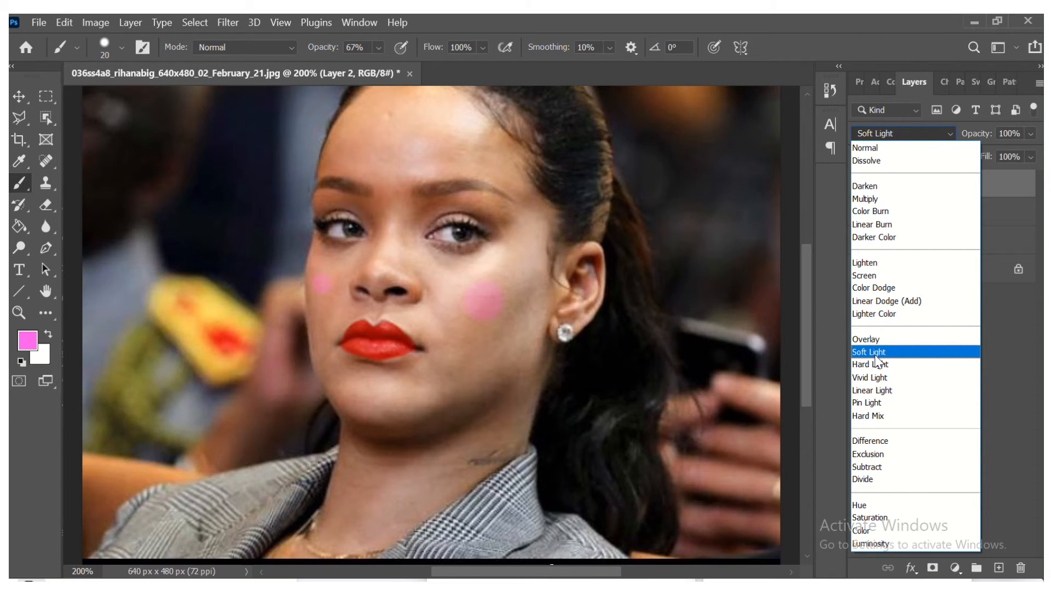
left_click(877, 353)
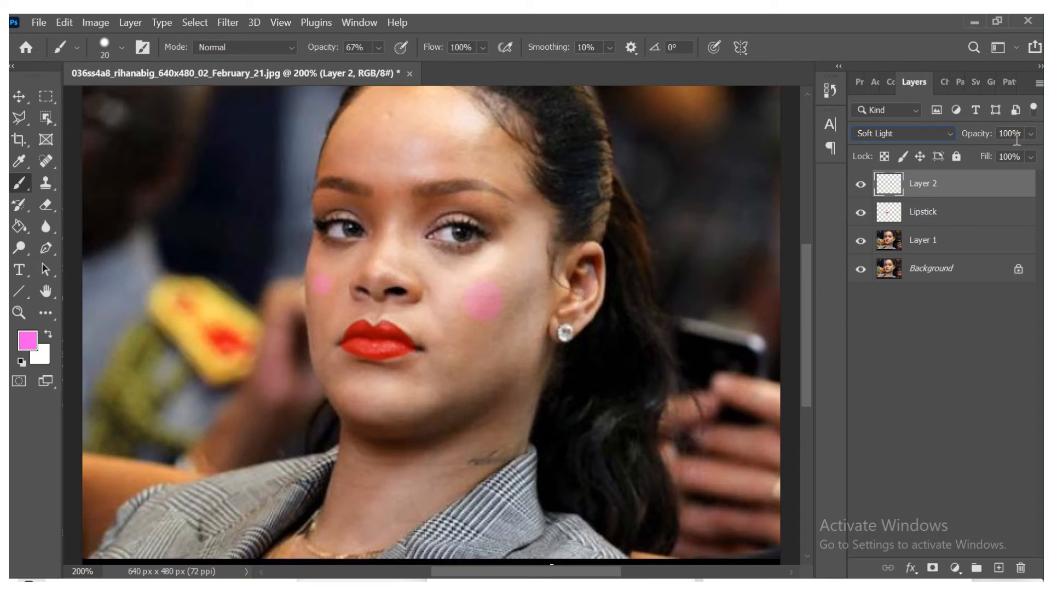
left_click(944, 139)
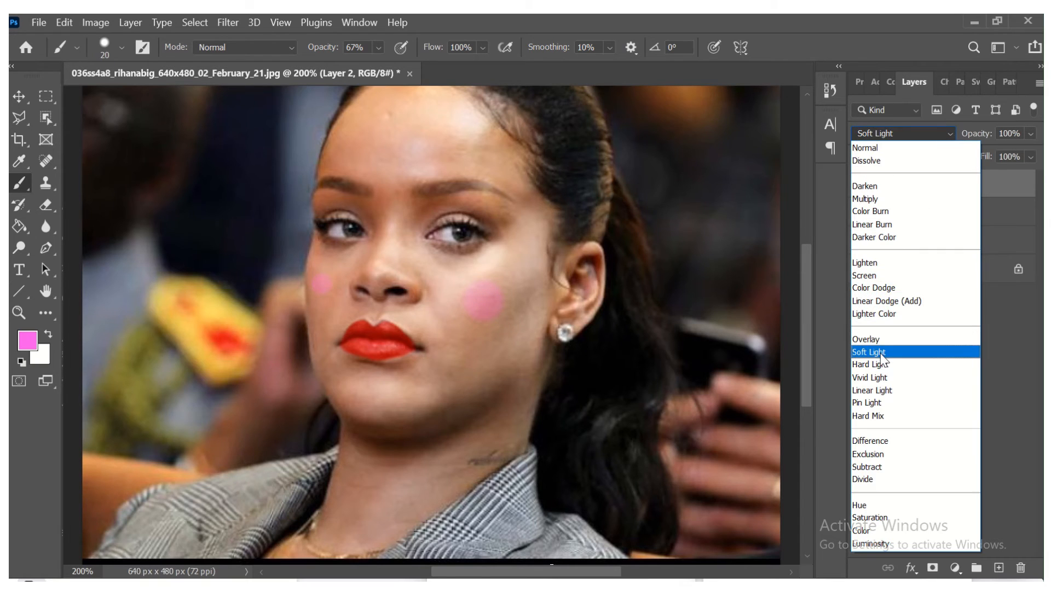
left_click(880, 352)
left_click(1030, 134)
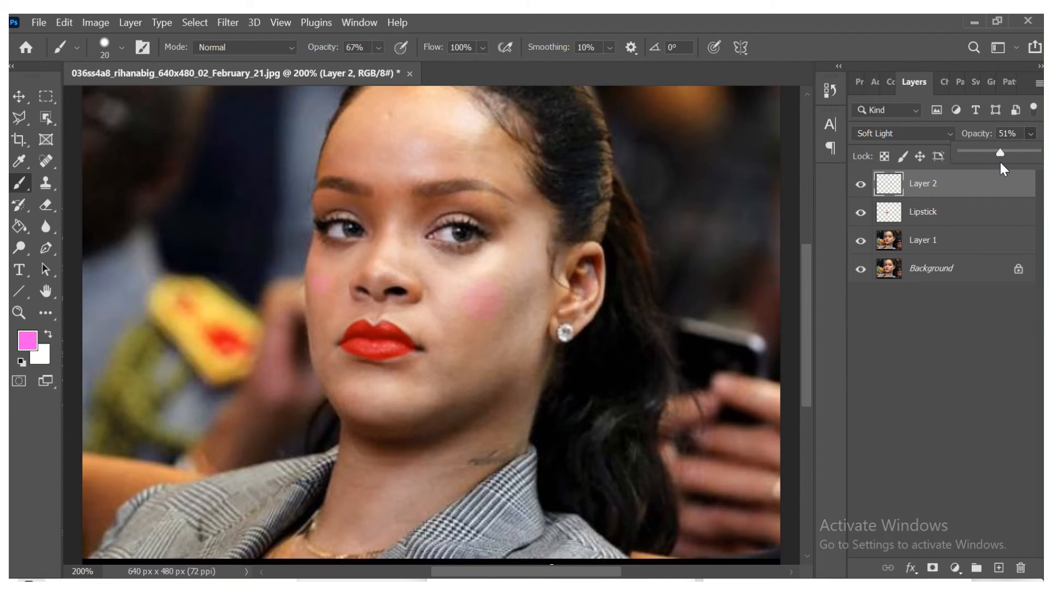
left_click_drag(994, 149, 992, 150)
Extend the blush on the cheeks with 30 px and 25 px brushes and lower the layer's opacity to 27%.
key("bracketright")
key("bracketright")
key("bracketright")
mouse_move(497, 299)
left_mouse_down()
mouse_move(477, 301)
mouse_move(489, 291)
left_mouse_up()
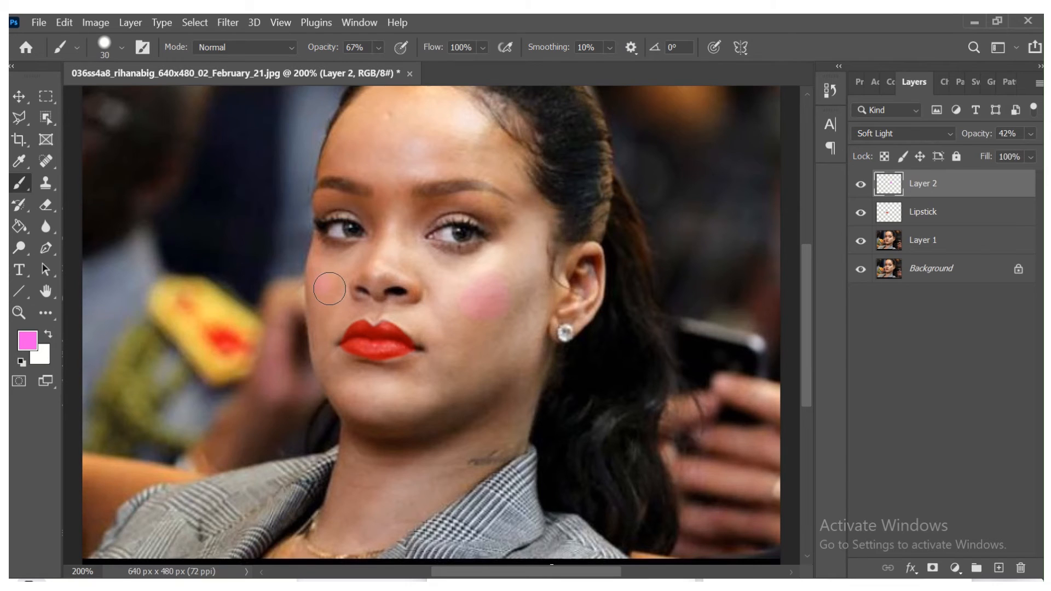
key("bracketleft")
key("bracketleft")
left_click_drag(324, 286, 347, 282)
left_click(1032, 134)
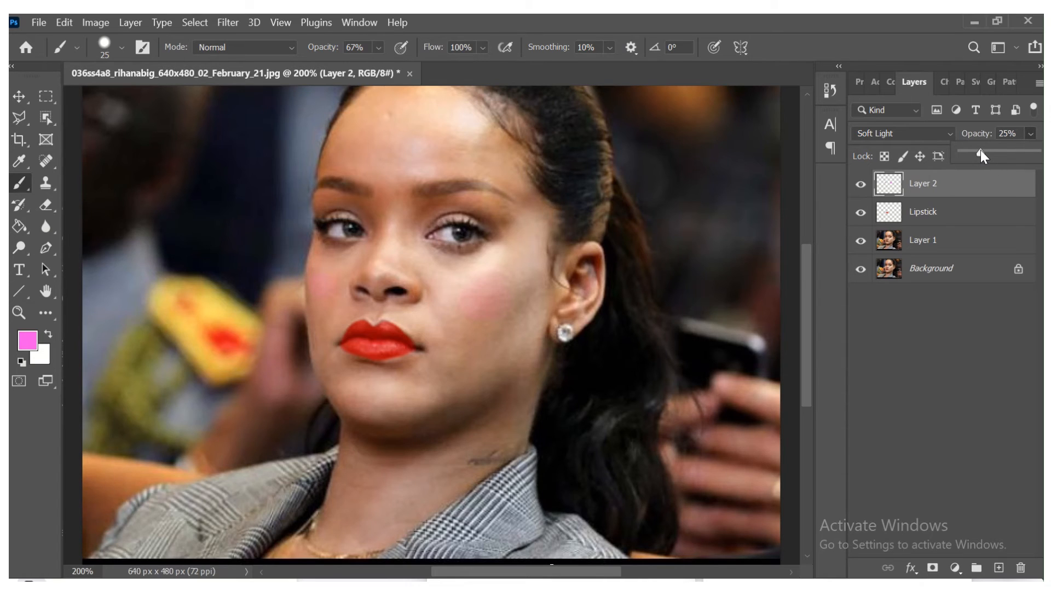
left_click_drag(981, 151, 984, 151)
Compare the portrait with the blush, Lipstick and Layer 1 layers hidden and shown again, viewing the whole image.
left_click(863, 188)
left_click(861, 212)
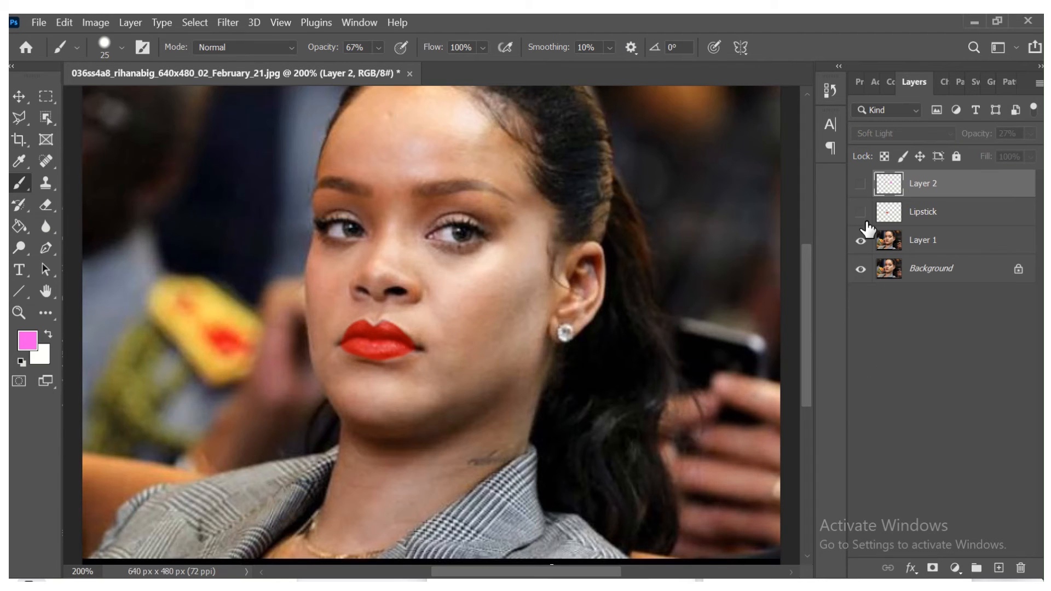
left_click(861, 242)
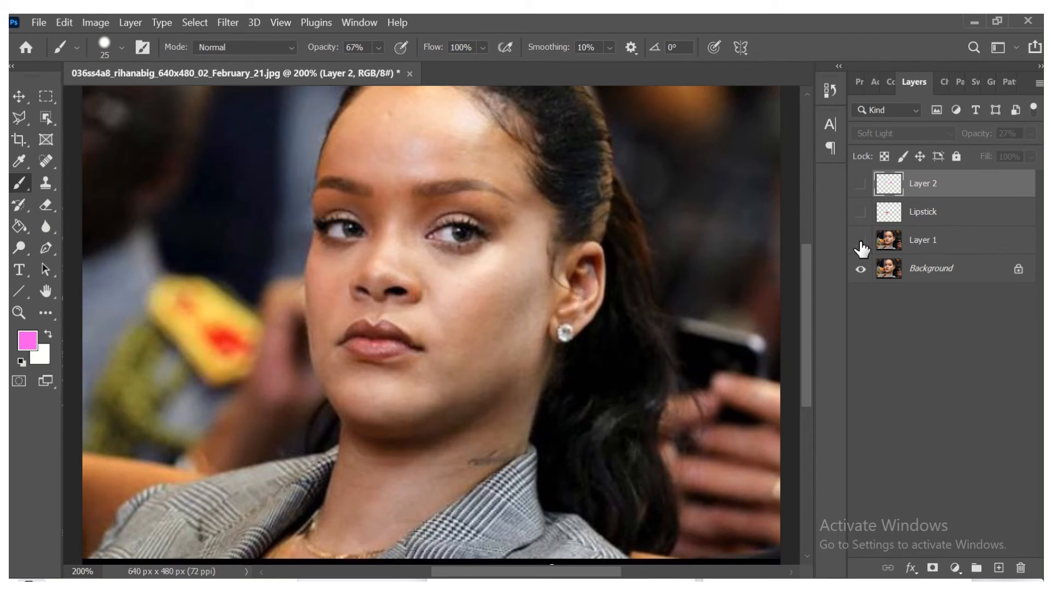
left_click(861, 241)
left_click(860, 212)
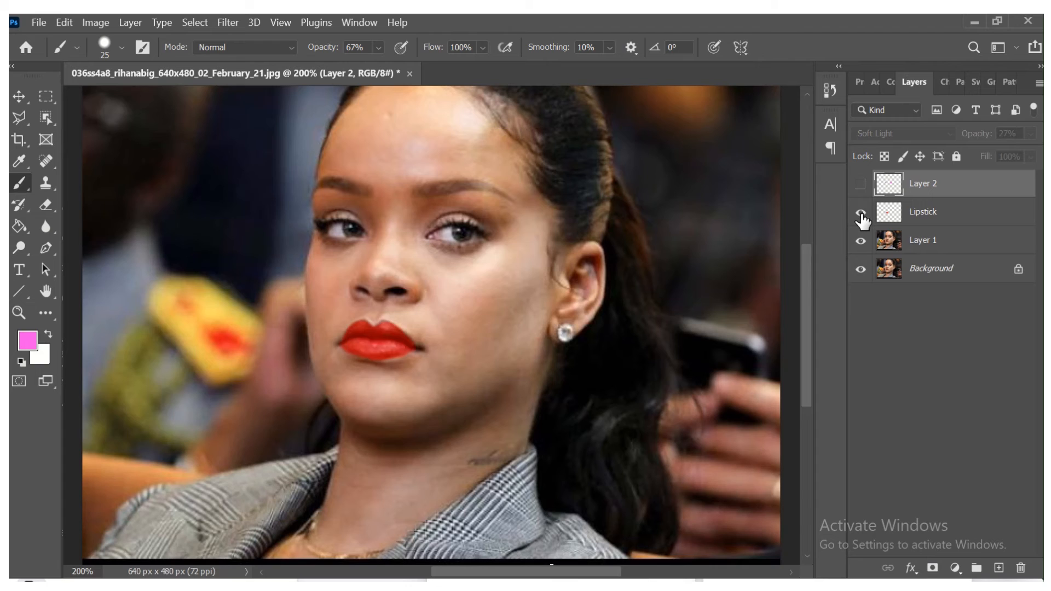
left_click(861, 185)
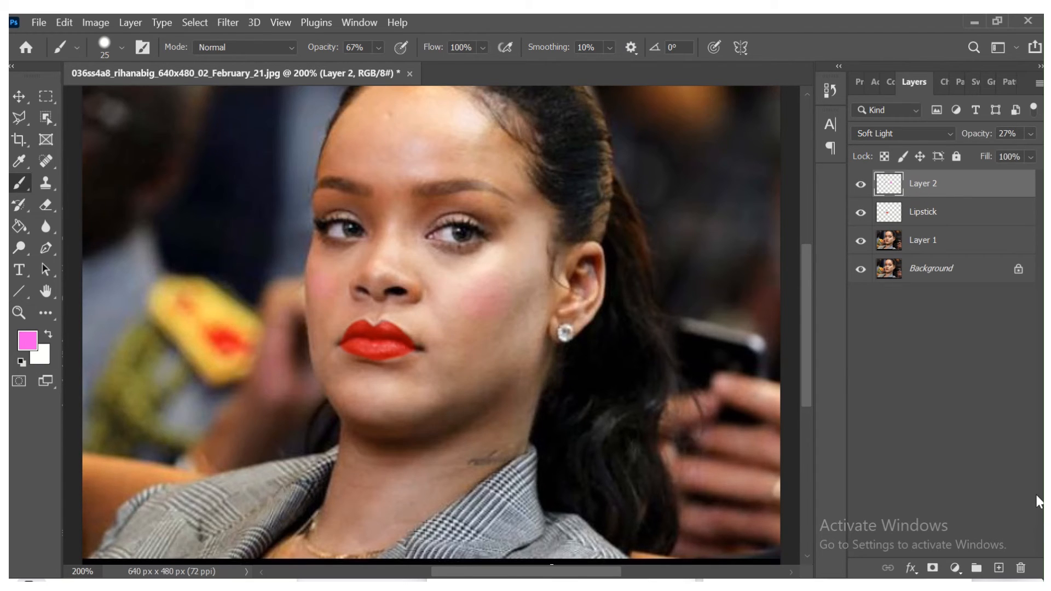
key("ctrl+minus")
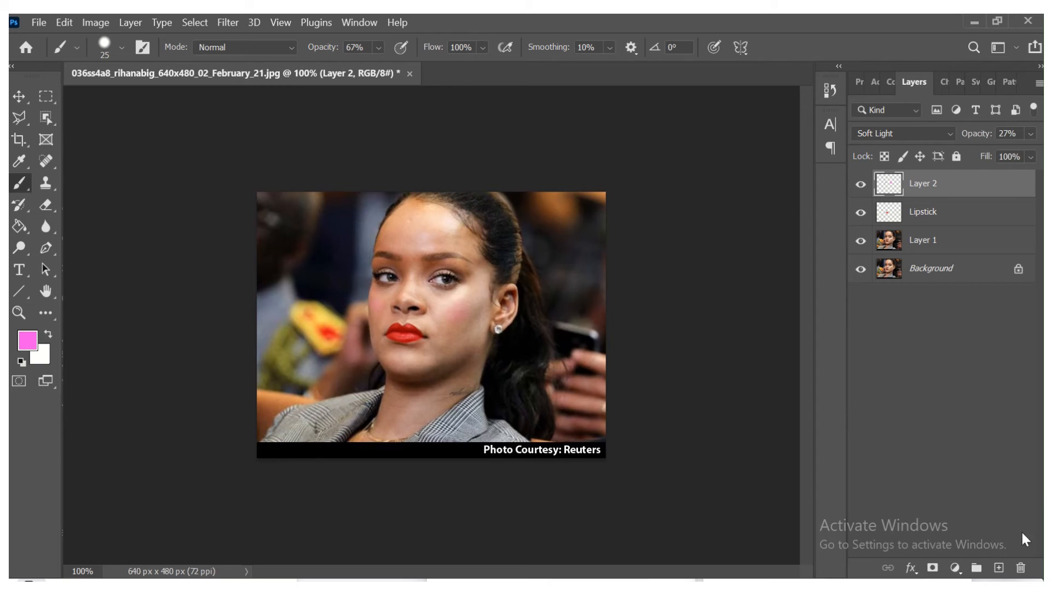
Add a new layer above the blush layer and set the foreground color to purple-magenta cb05e9.
left_click(1000, 569)
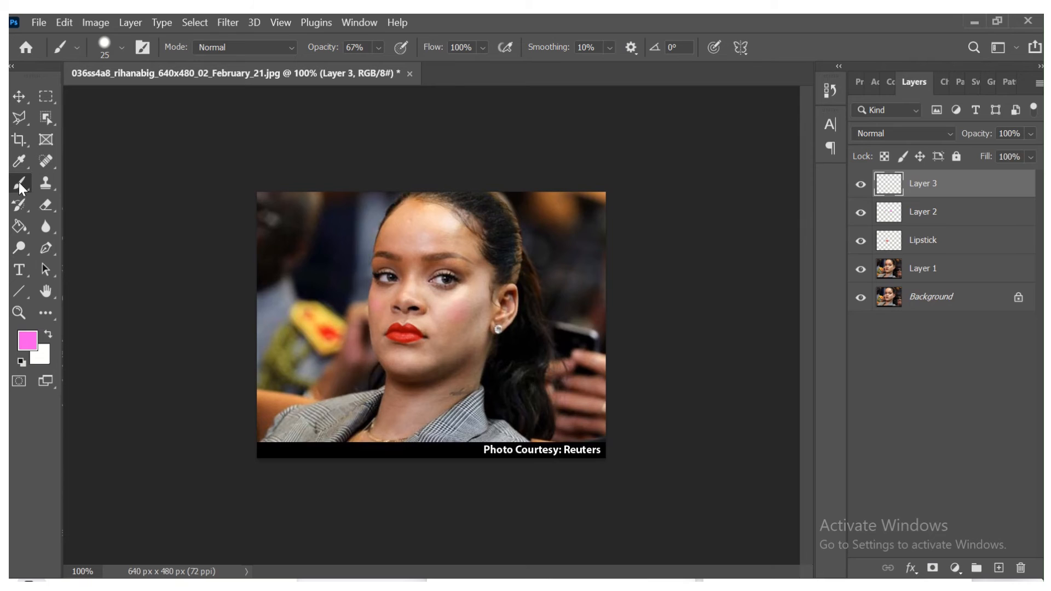
left_click(29, 346)
left_click_drag(742, 276, 739, 280)
mouse_move(729, 206)
left_mouse_down()
mouse_move(723, 237)
mouse_move(736, 254)
left_mouse_up()
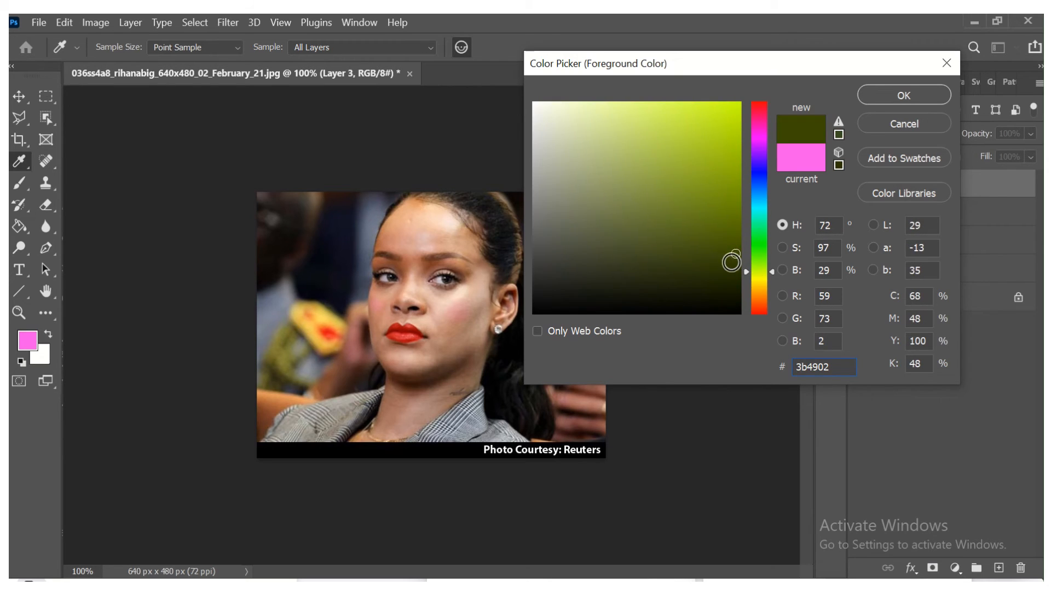
mouse_move(732, 262)
left_mouse_down()
mouse_move(739, 236)
mouse_move(733, 251)
mouse_move(770, 278)
mouse_move(730, 228)
mouse_move(739, 141)
mouse_move(754, 152)
mouse_move(755, 222)
left_mouse_up()
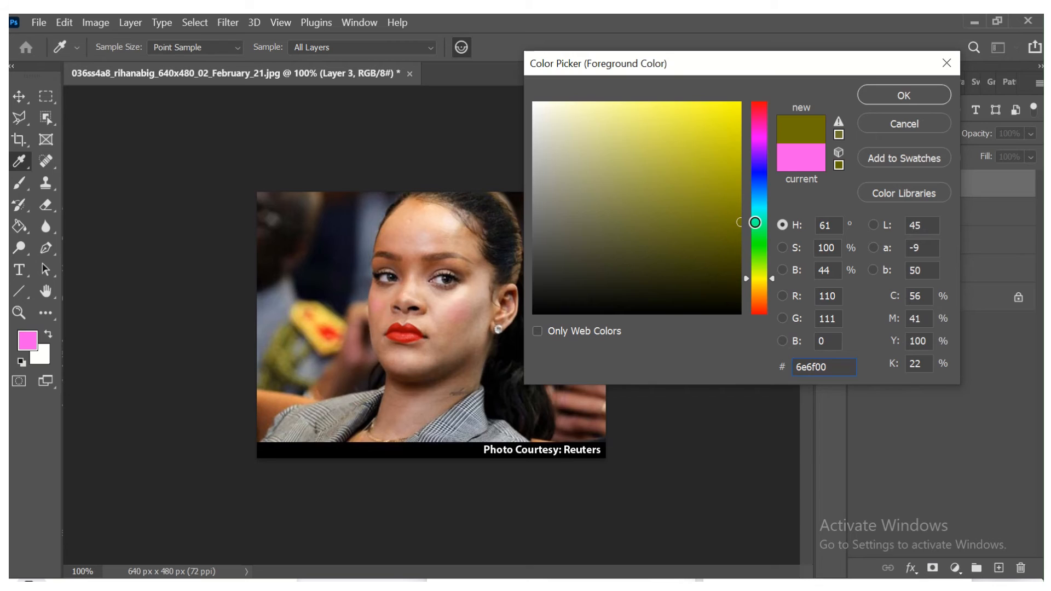
mouse_move(767, 270)
left_mouse_down()
mouse_move(759, 147)
mouse_move(738, 120)
left_mouse_up()
left_click(738, 138)
left_click_drag(771, 156, 770, 143)
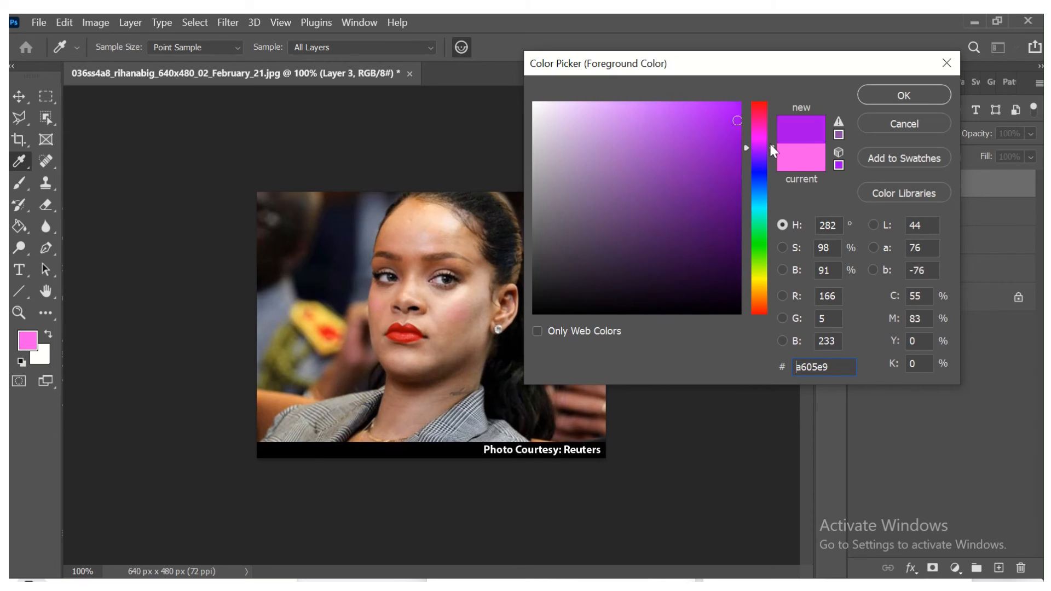
left_click(880, 87)
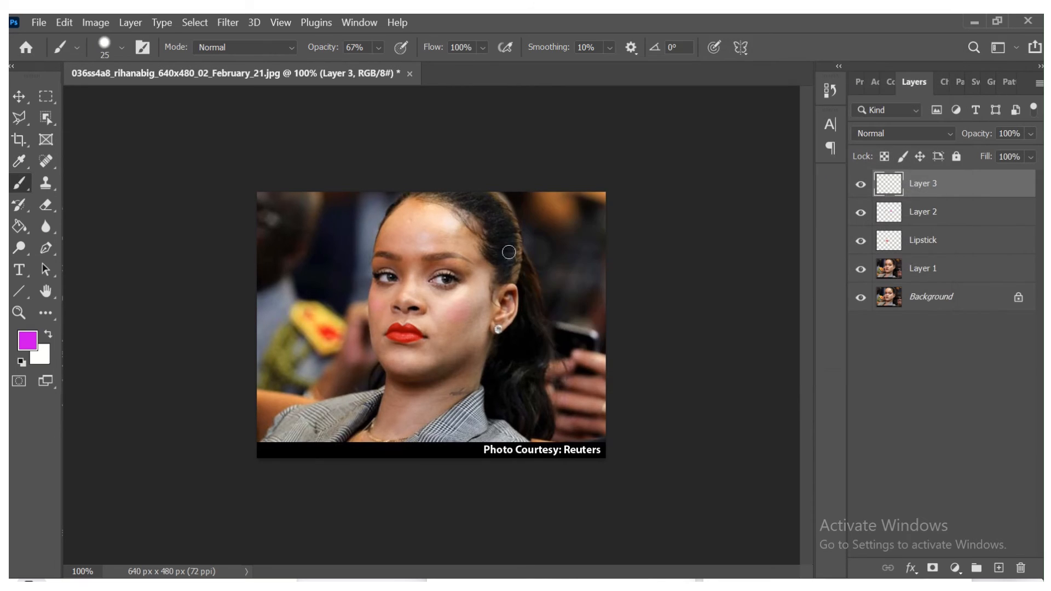
Paint the hair on the crown purple with a 25 px brush, raising the brush opacity from 67% to 100%.
key("ctrl+plus")
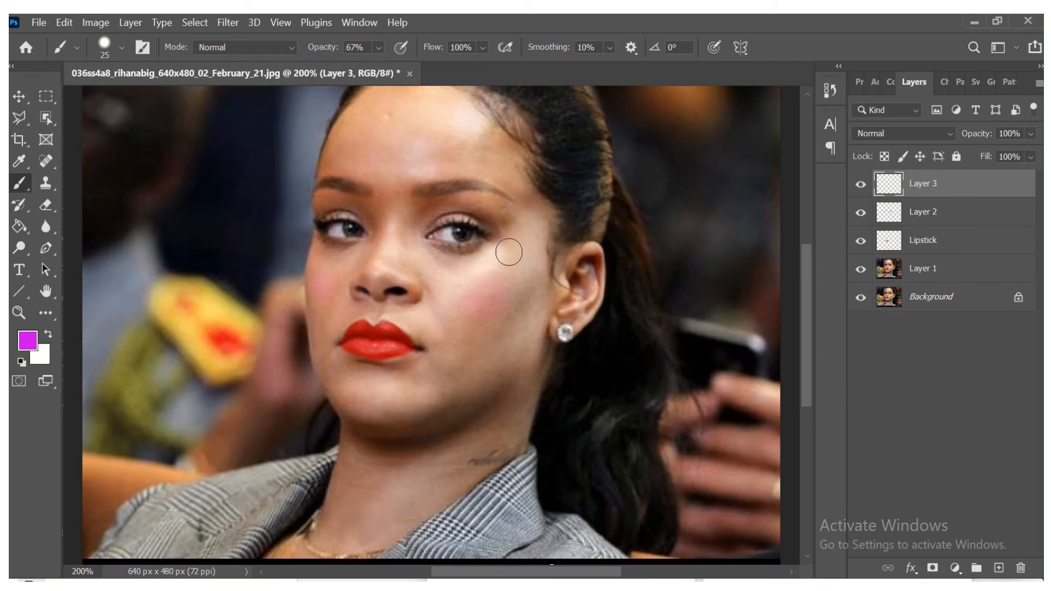
scroll(508, 252, "up", 4)
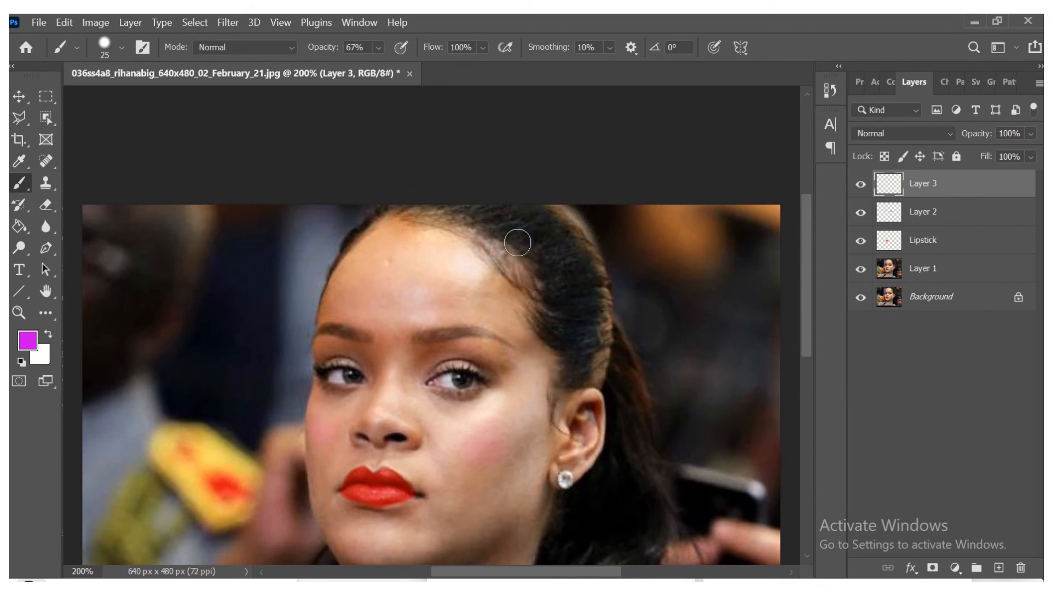
mouse_move(518, 232)
left_mouse_down()
mouse_move(566, 246)
mouse_move(576, 343)
mouse_move(591, 369)
mouse_move(598, 326)
mouse_move(580, 240)
mouse_move(566, 222)
mouse_move(491, 212)
mouse_move(540, 253)
mouse_move(572, 362)
mouse_move(583, 353)
mouse_move(573, 314)
left_mouse_up()
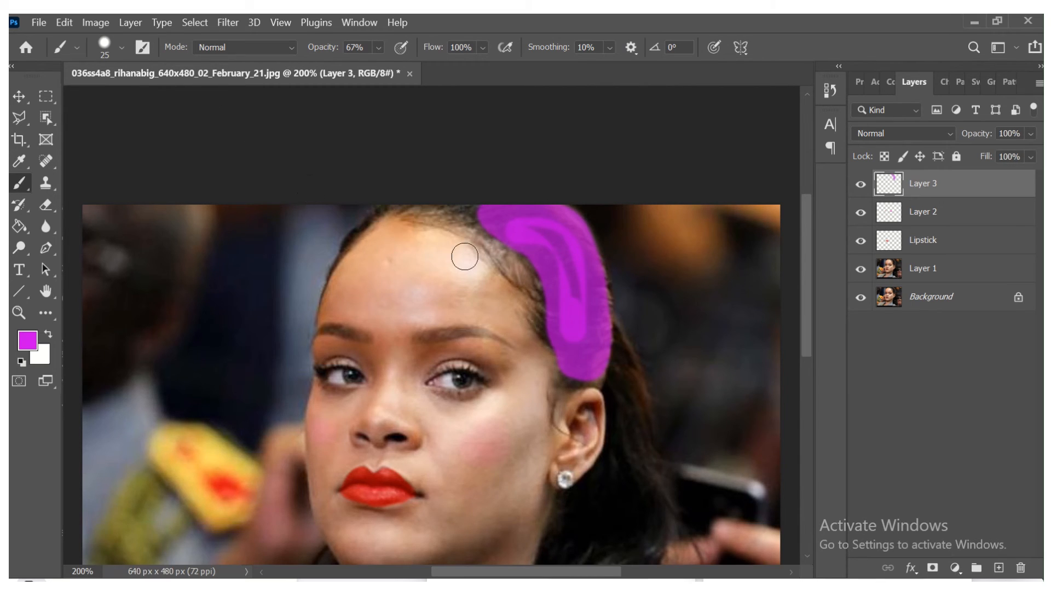
left_click(377, 49)
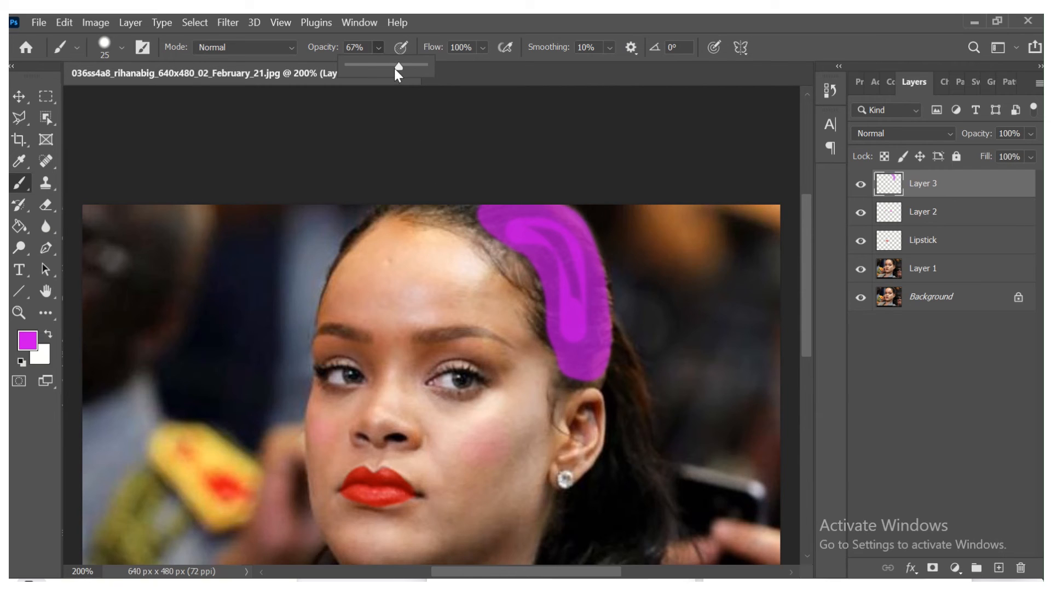
left_click_drag(395, 66, 425, 67)
mouse_move(474, 216)
left_mouse_down()
mouse_move(514, 225)
mouse_move(537, 260)
mouse_move(497, 219)
mouse_move(504, 211)
mouse_move(557, 220)
mouse_move(567, 233)
mouse_move(603, 318)
mouse_move(599, 366)
mouse_move(587, 368)
mouse_move(573, 346)
mouse_move(548, 245)
mouse_move(543, 267)
mouse_move(570, 347)
mouse_move(594, 370)
mouse_move(517, 238)
mouse_move(459, 210)
mouse_move(518, 245)
left_mouse_up()
Paint the ponytail behind the ear and down to the shoulder purple with 25 px and 40 px brushes.
scroll(548, 263, "down", 2)
scroll(583, 282, "down", 1)
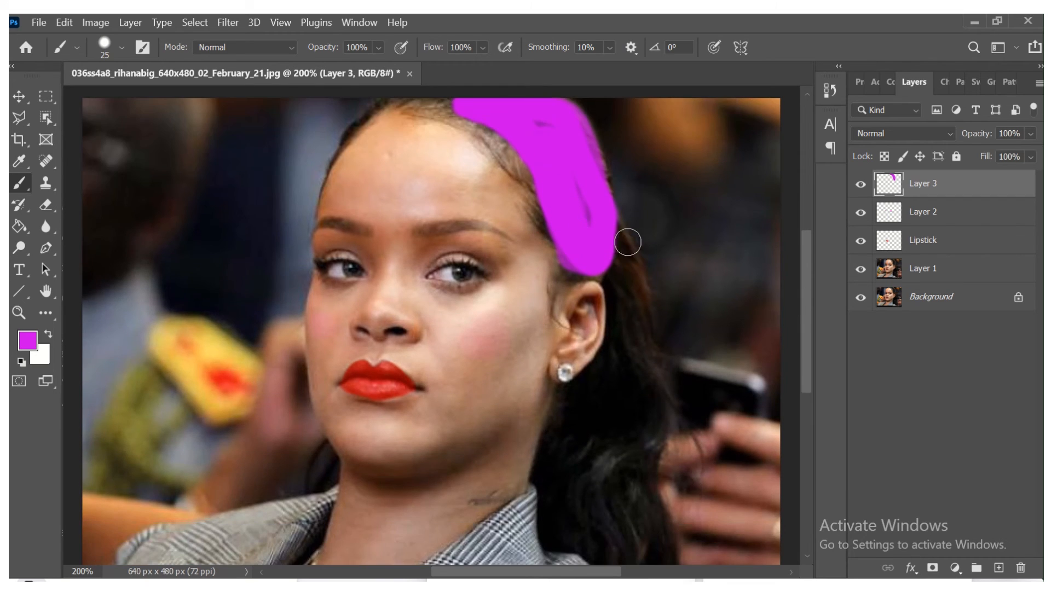
left_click_drag(591, 148, 630, 303)
scroll(629, 307, "down", 3)
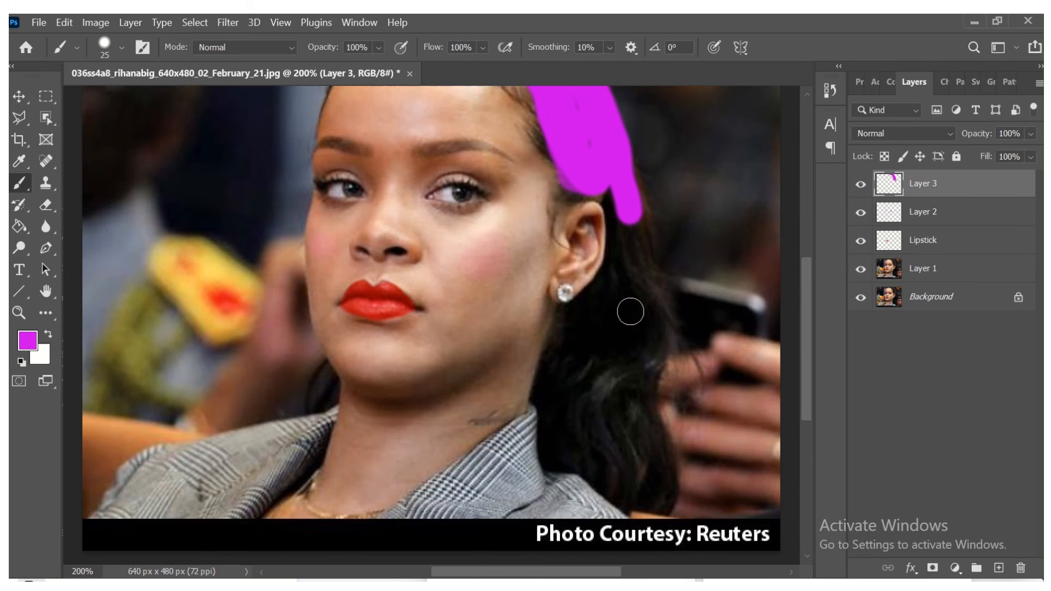
mouse_move(613, 171)
left_mouse_down()
mouse_move(631, 156)
mouse_move(638, 165)
mouse_move(655, 268)
left_mouse_up()
mouse_move(619, 159)
left_mouse_down()
mouse_move(629, 217)
mouse_move(607, 249)
mouse_move(627, 206)
mouse_move(551, 327)
left_mouse_up()
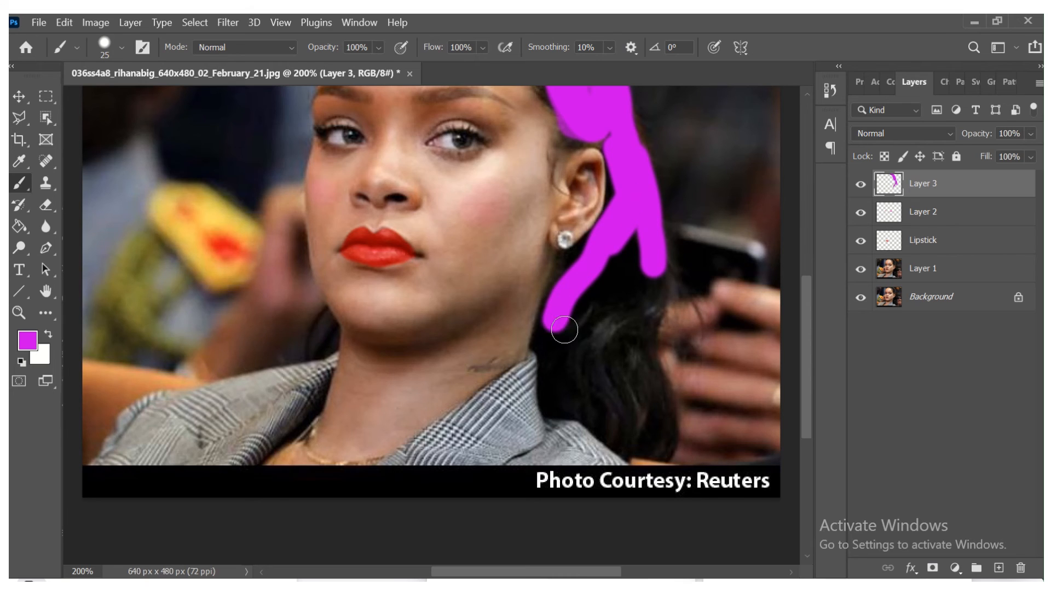
key("bracketright")
key("bracketright")
key("bracketright")
mouse_move(622, 253)
left_mouse_down()
mouse_move(628, 278)
mouse_move(640, 241)
mouse_move(635, 355)
mouse_move(651, 438)
mouse_move(629, 431)
mouse_move(618, 270)
mouse_move(564, 320)
mouse_move(559, 348)
mouse_move(562, 377)
mouse_move(623, 432)
mouse_move(594, 312)
mouse_move(612, 347)
left_mouse_up()
Set the hair color layer's blend mode to Soft Light and erase the purple overspill along the forehead hairline with a 50 px eraser.
scroll(730, 195, "up", 4)
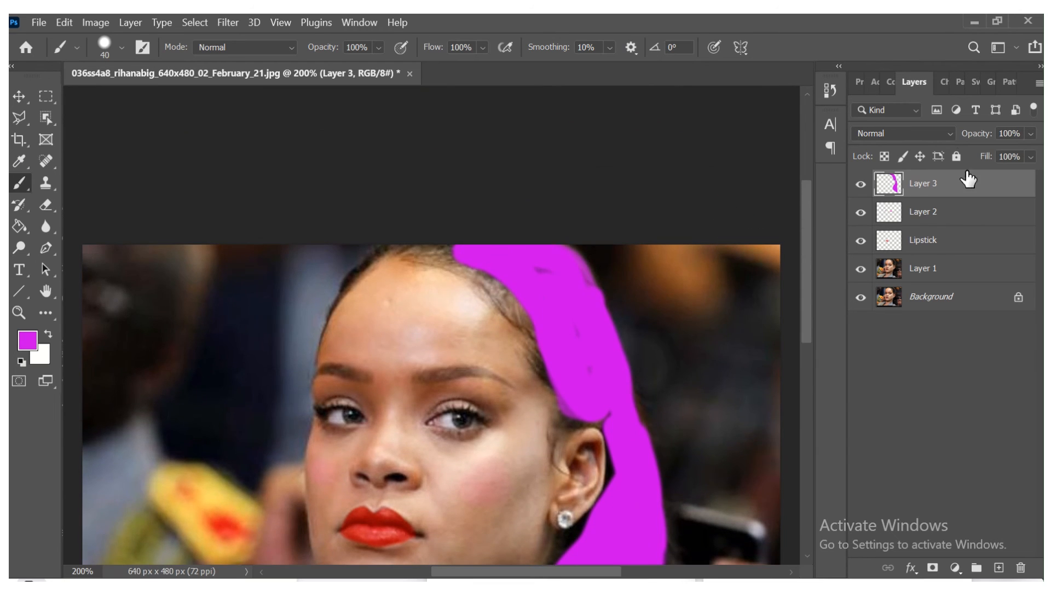
left_click(931, 134)
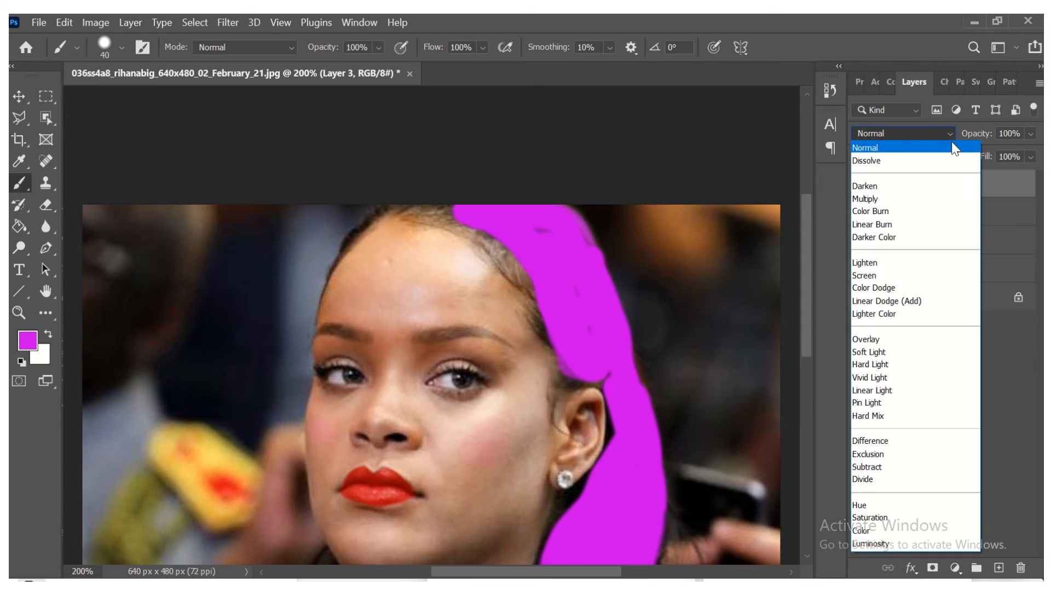
left_click(884, 354)
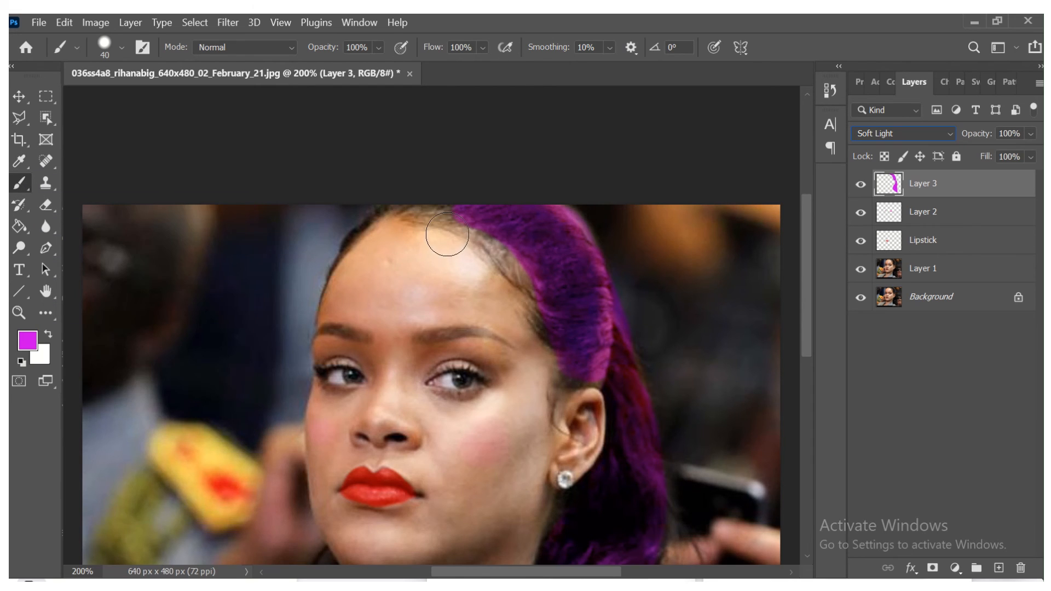
left_click_drag(445, 235, 490, 258)
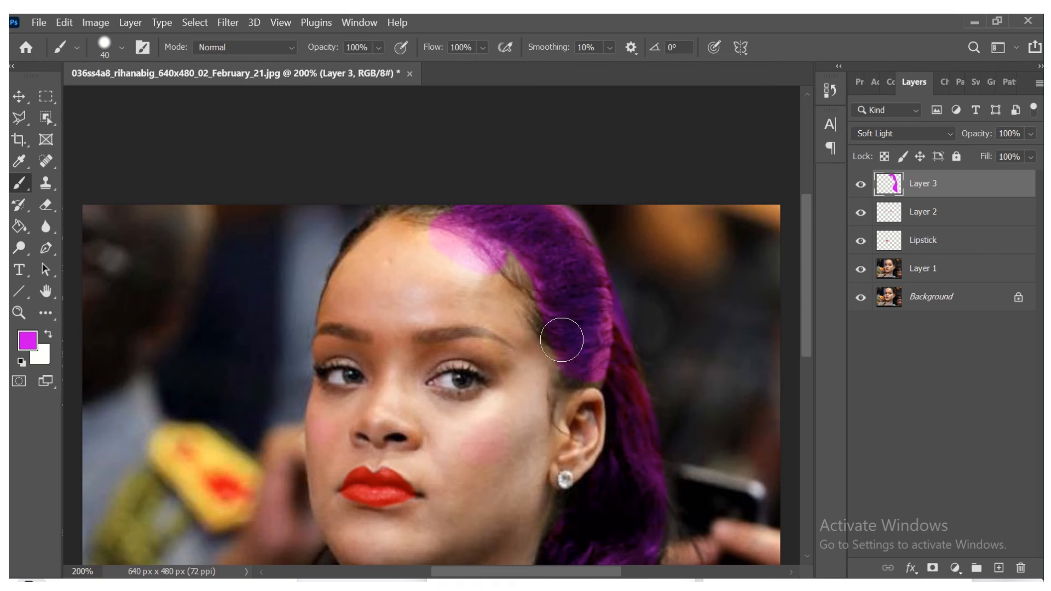
key("ctrl+z")
left_click(45, 204)
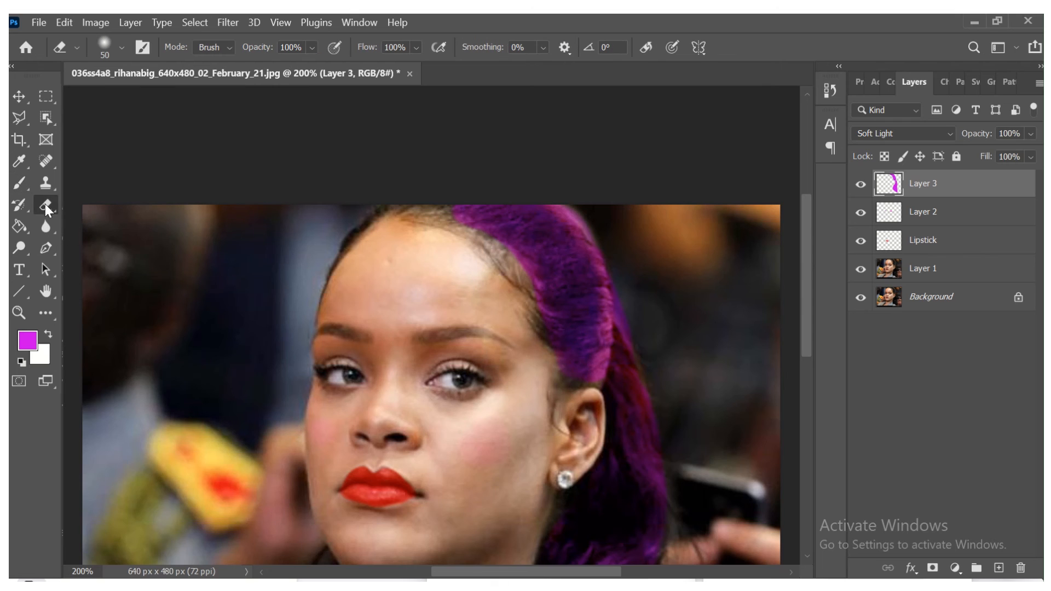
mouse_move(456, 232)
left_mouse_down()
mouse_move(522, 274)
mouse_move(531, 319)
left_mouse_up()
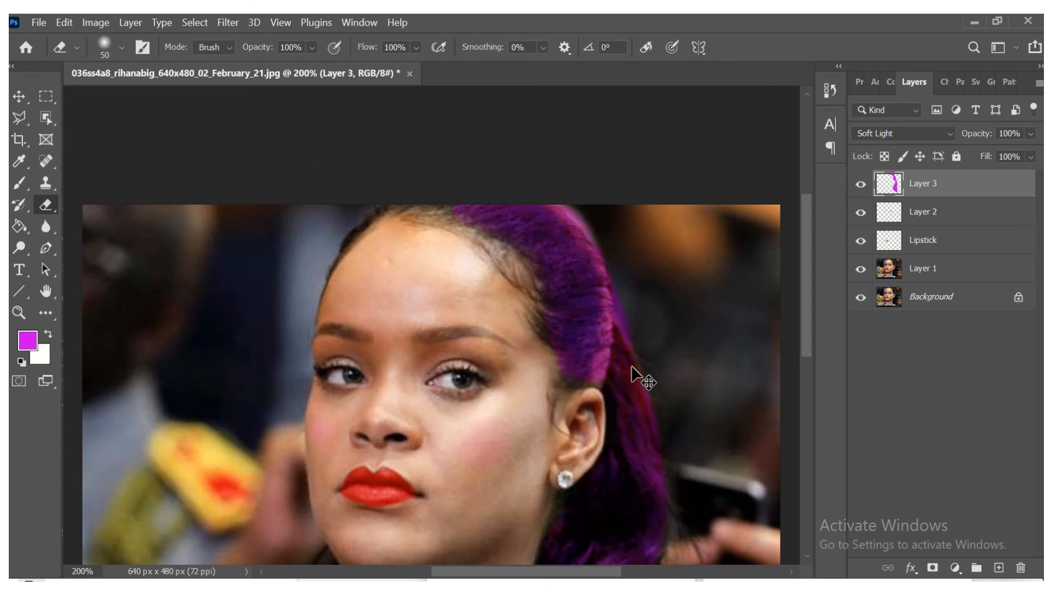
key("ctrl+minus")
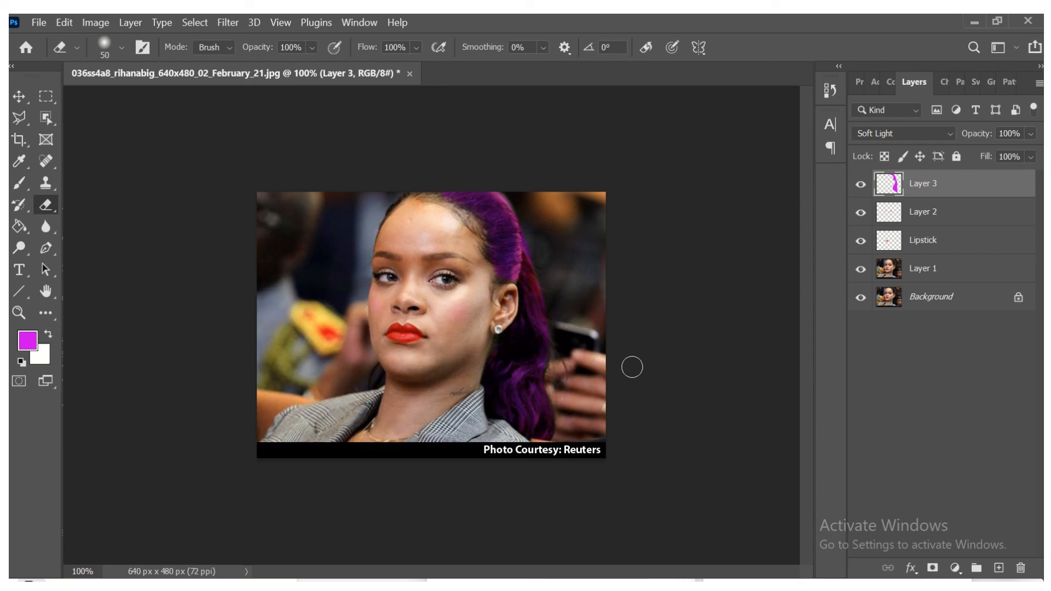
key("ctrl+plus")
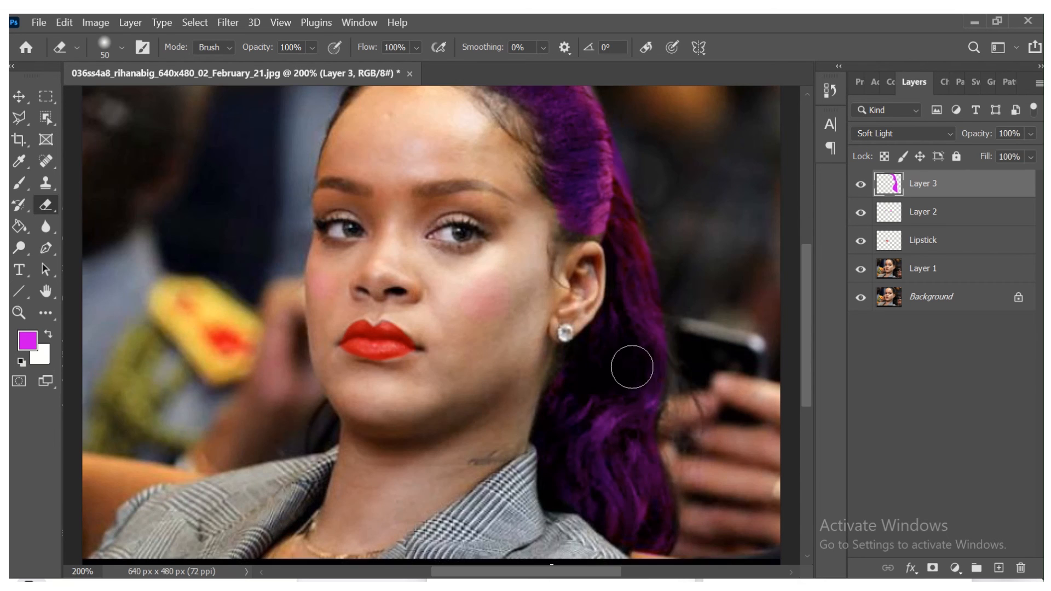
Add a new layer above the hair color layer and set the foreground color to pink ff138d.
left_click(998, 568)
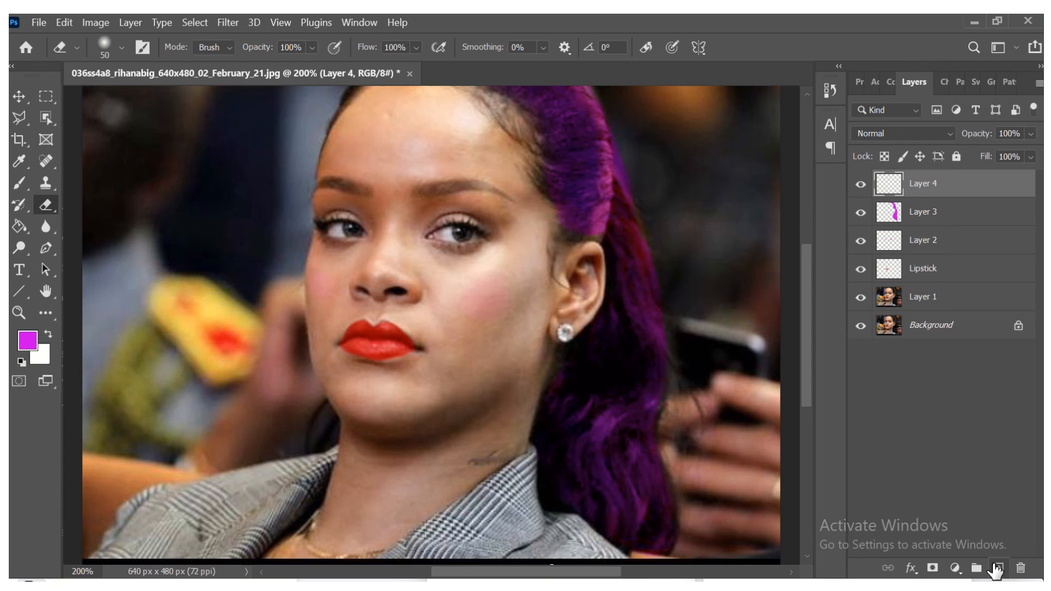
left_click(22, 342)
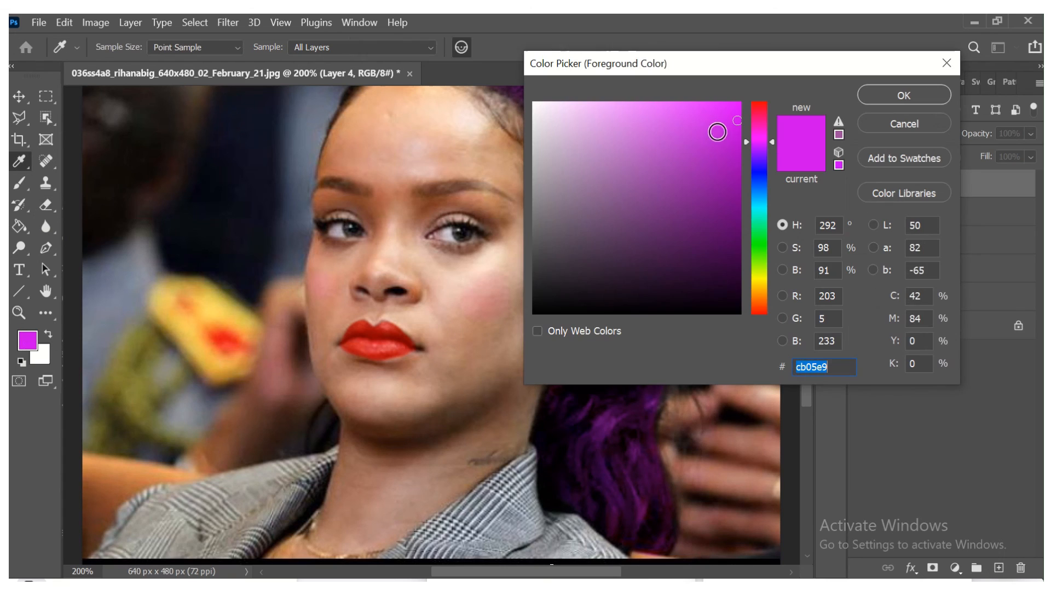
left_click(758, 119)
left_click(726, 103)
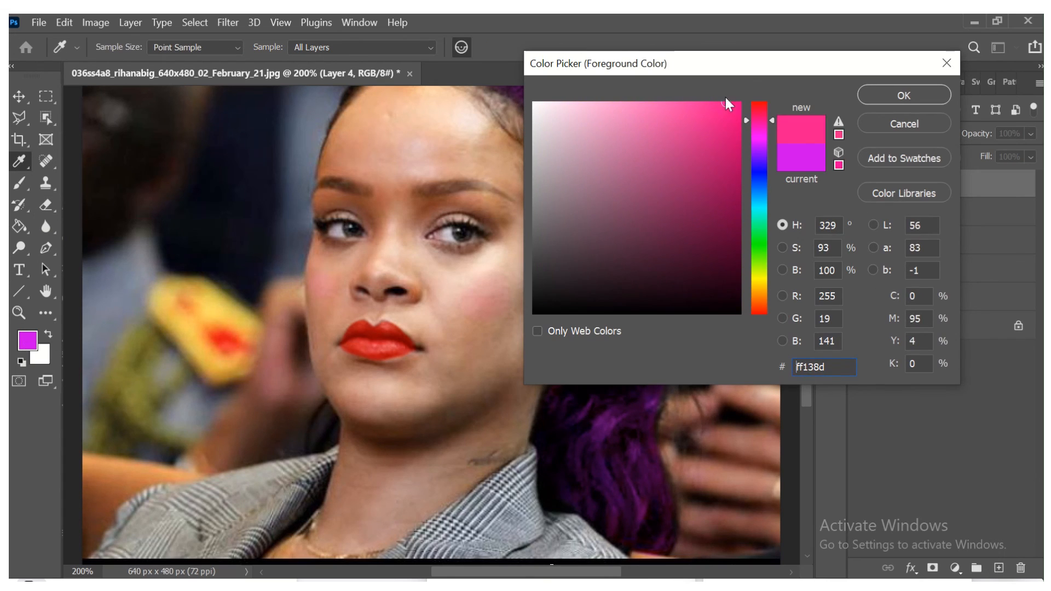
left_click(903, 95)
key("e")
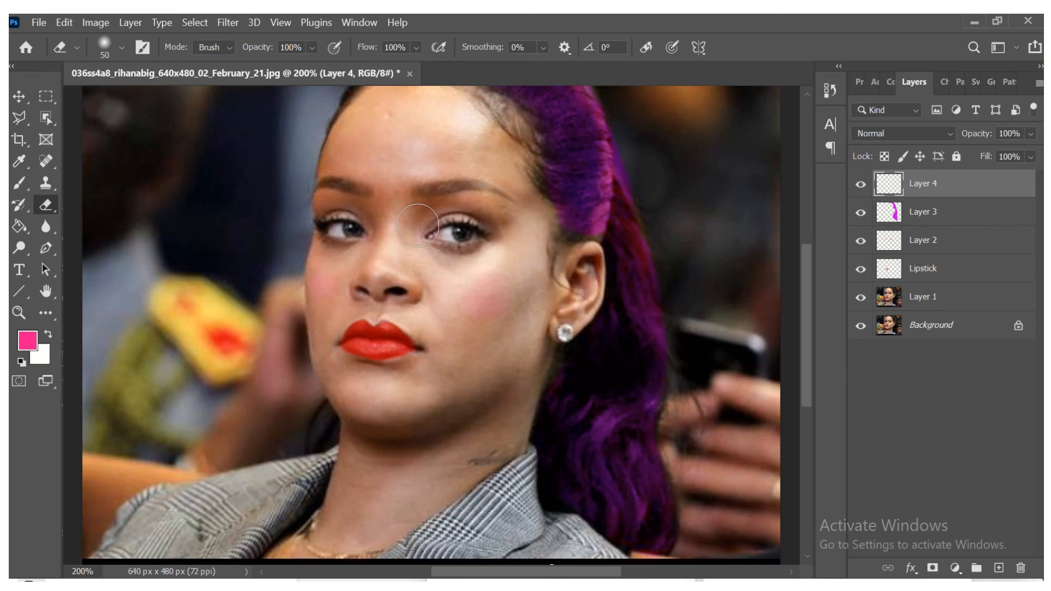
key("bracketleft")
key("bracketleft")
key("bracketleft")
key("bracketleft")
key("bracketleft")
key("bracketleft")
key("bracketleft")
key("bracketleft")
Paint pink eyeshadow over both upper eyelids with a 9 px brush.
left_click(19, 183)
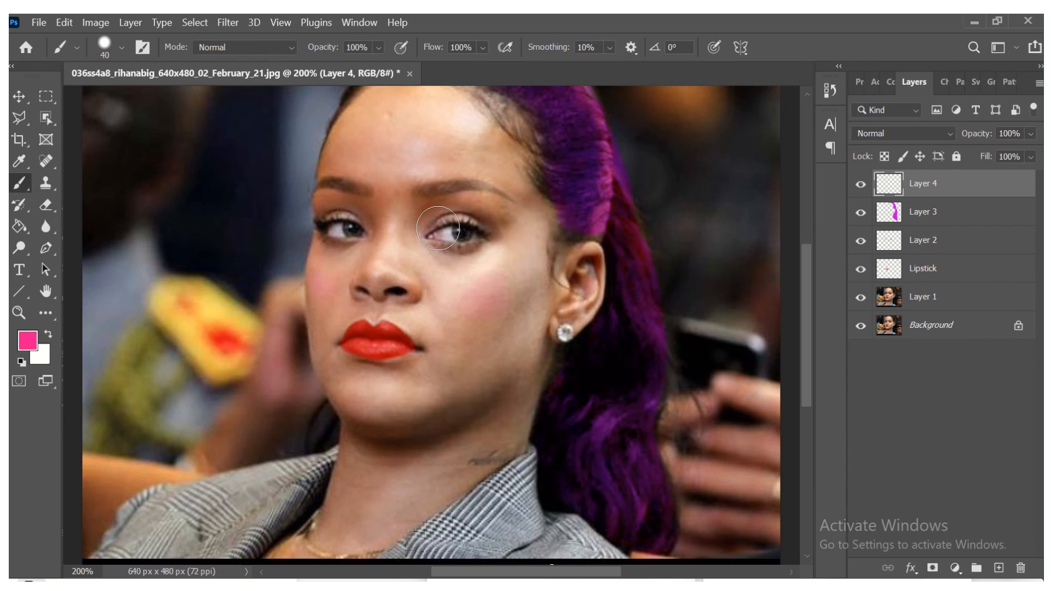
key("bracketleft")
key("bracketleft")
key("bracketleft")
key("bracketleft")
key("bracketleft")
left_click_drag(433, 222, 489, 226)
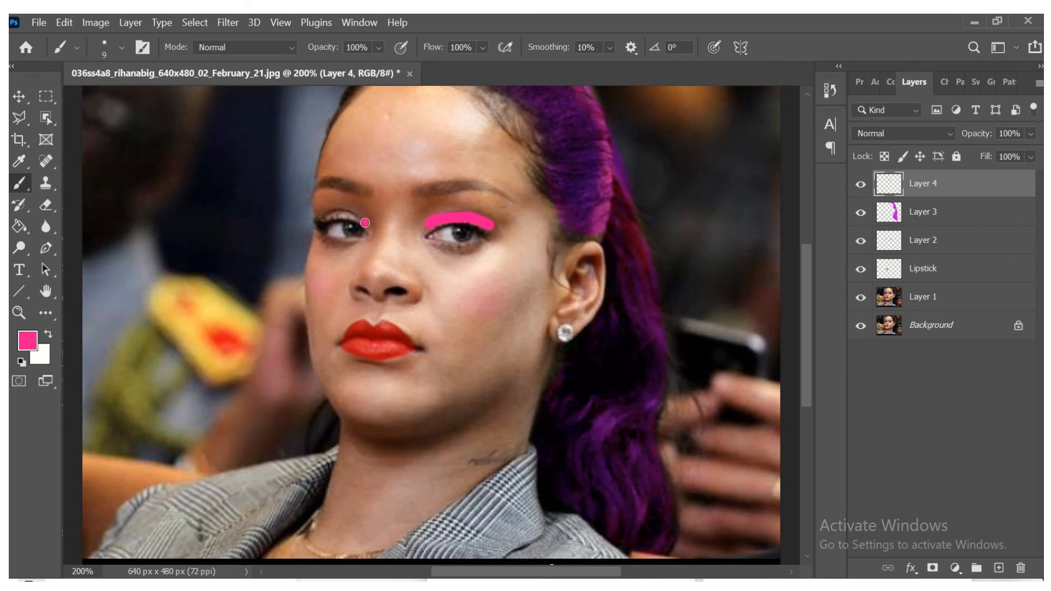
left_click_drag(343, 213, 327, 213)
Set the eyeshadow layer's blend mode to Soft Light and its opacity to 34%.
left_click(889, 134)
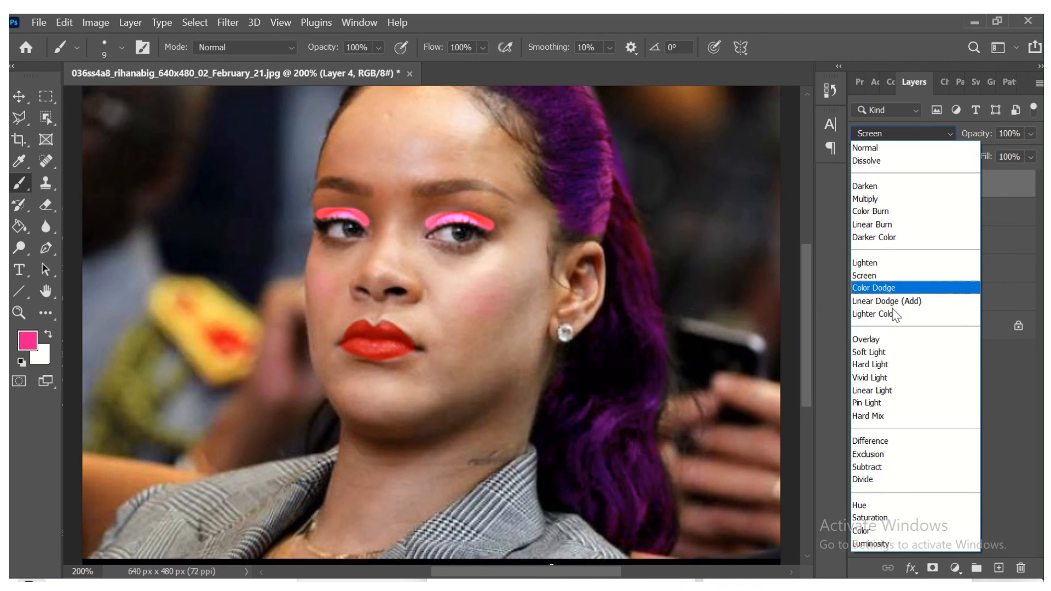
left_click(875, 353)
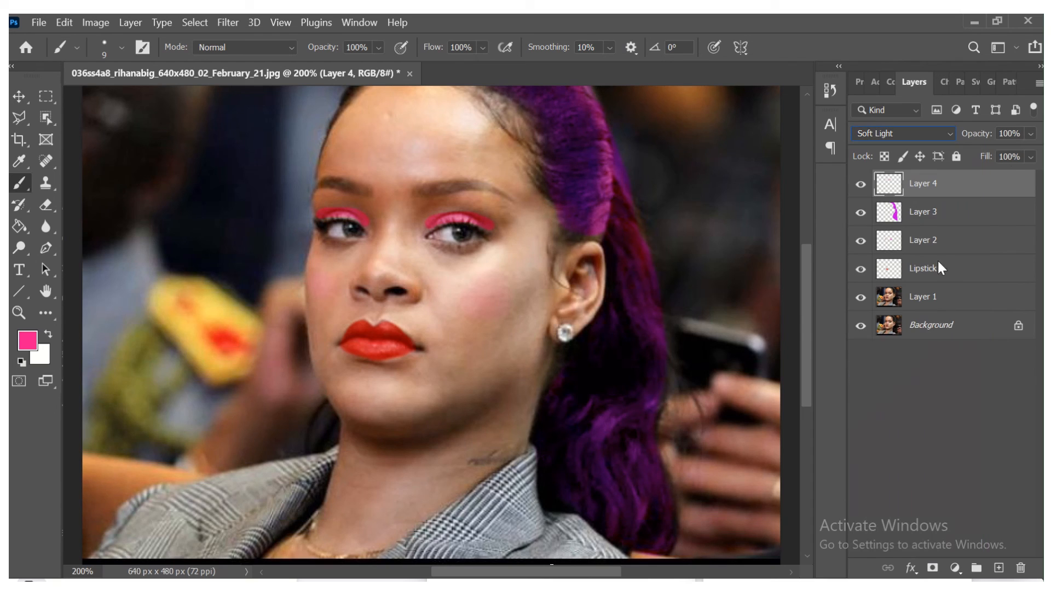
left_click(1032, 134)
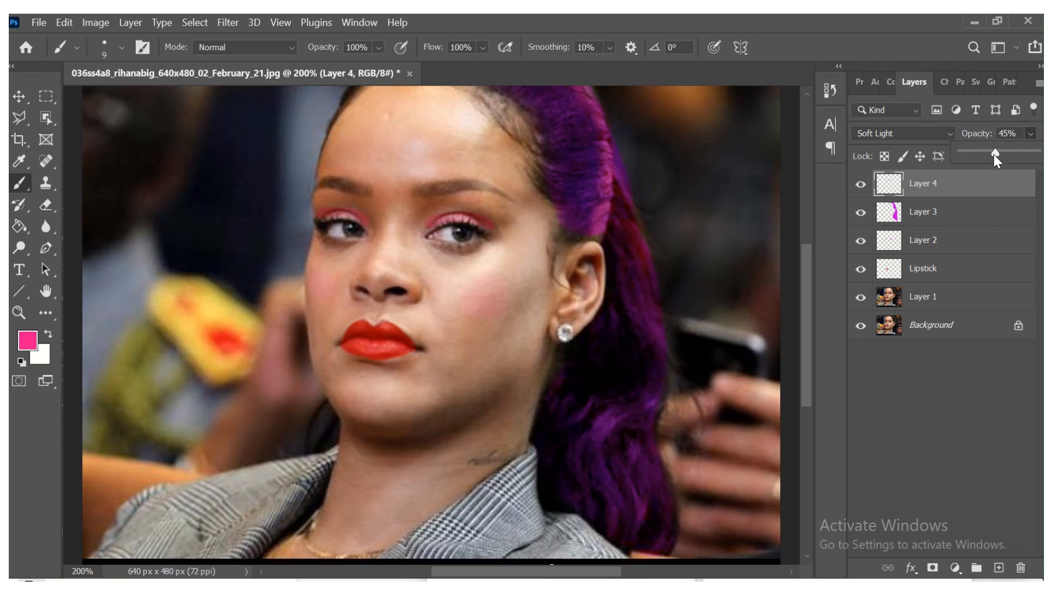
left_click_drag(980, 152, 976, 156)
key("ctrl+minus")
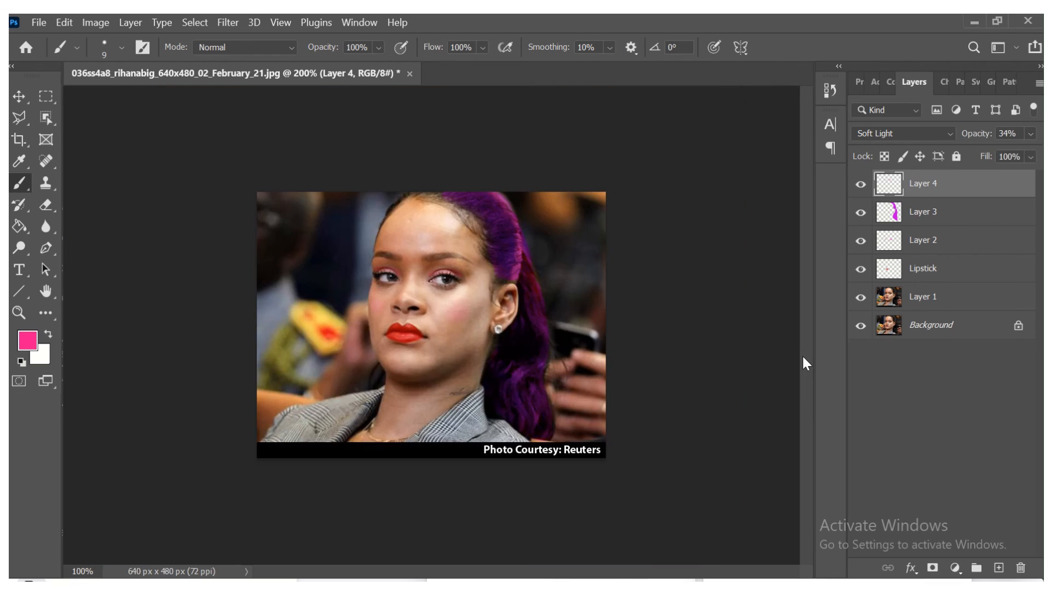